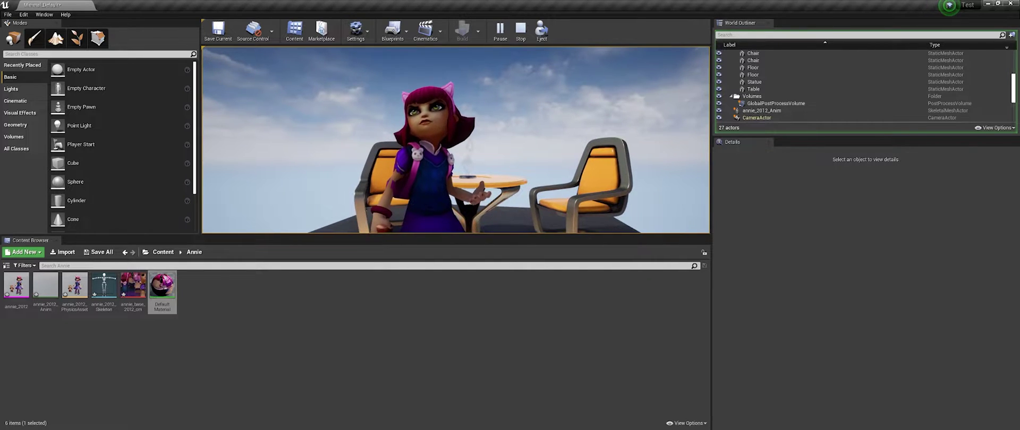
# - Stop the Unreal Engine 4 Play In Editor session showing Annie
pyautogui.press('Escape')
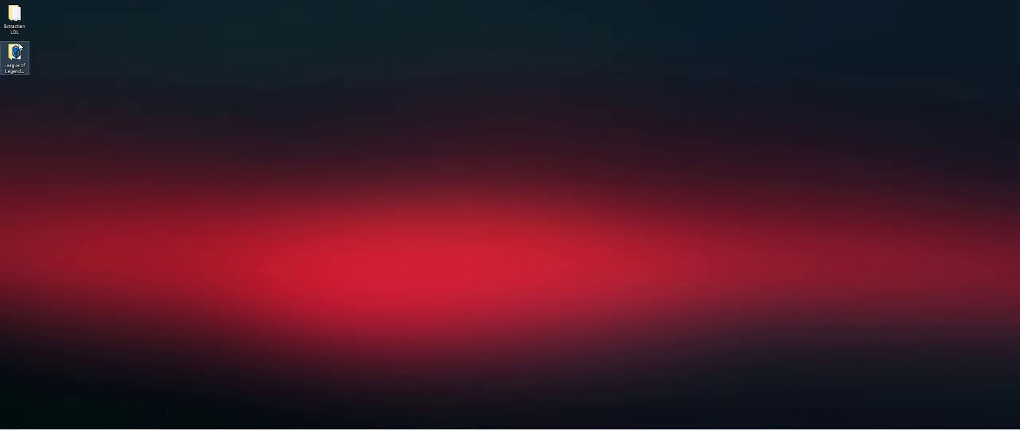
# - Launch Obsidian.exe from the Obsidian_3.1.2 folder in League of Legends - Tools
pyautogui.doubleClick(20, 48)
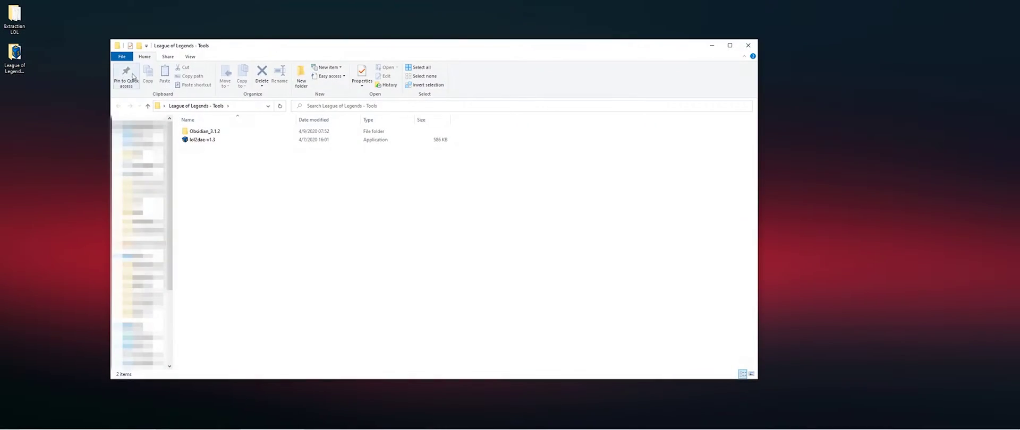
pyautogui.click(207, 133)
pyautogui.doubleClick(207, 132)
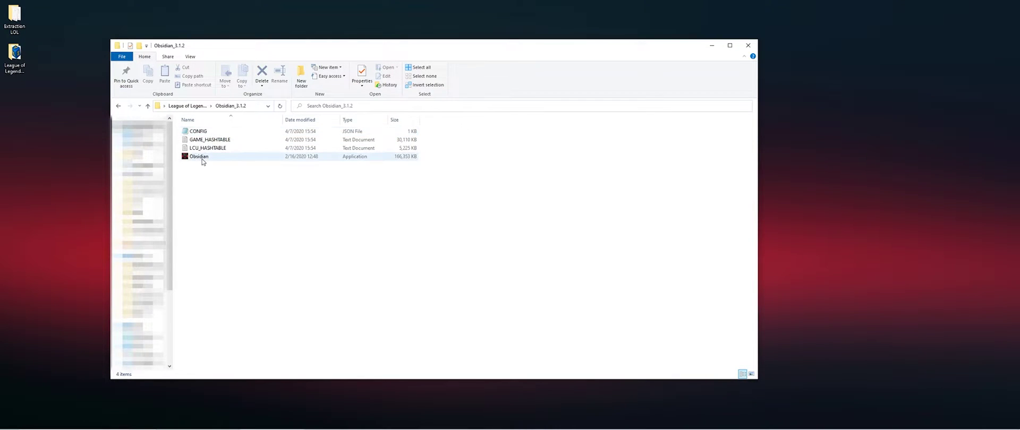
pyautogui.click(199, 157)
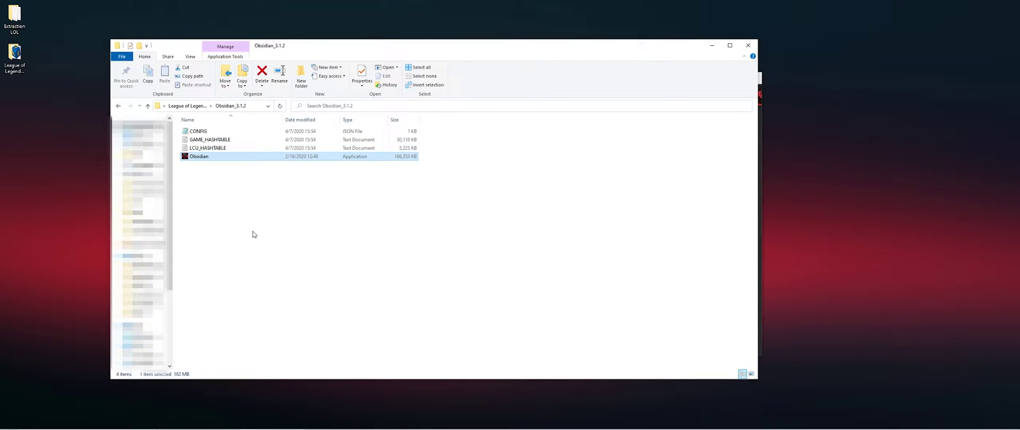
pyautogui.click(748, 45)
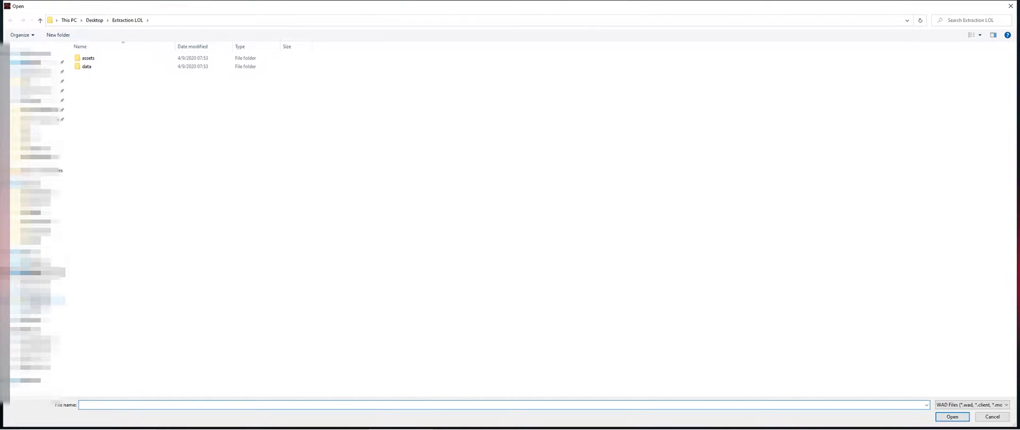
# - Open C:\Riot Games\League of Legends\Game\DATA\FINAL\Champions\Annie.wad.client in Obsidian
pyautogui.click(53, 343)
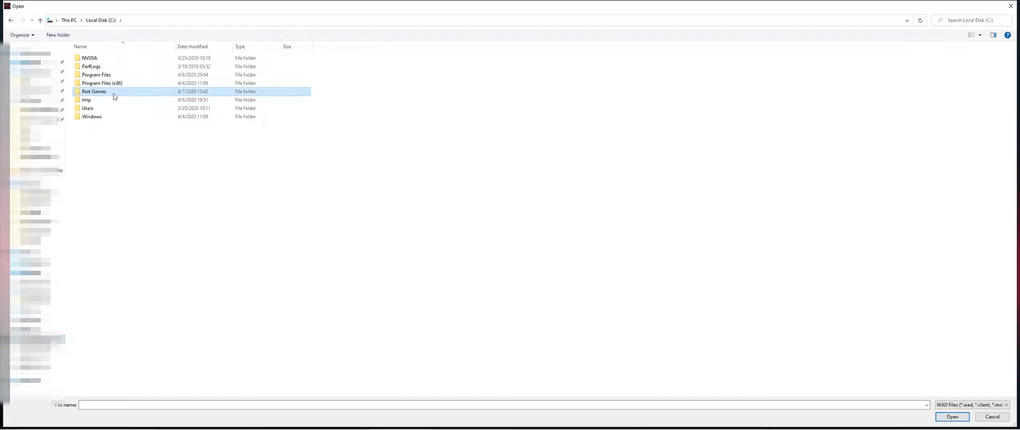
pyautogui.doubleClick(107, 92)
pyautogui.doubleClick(127, 58)
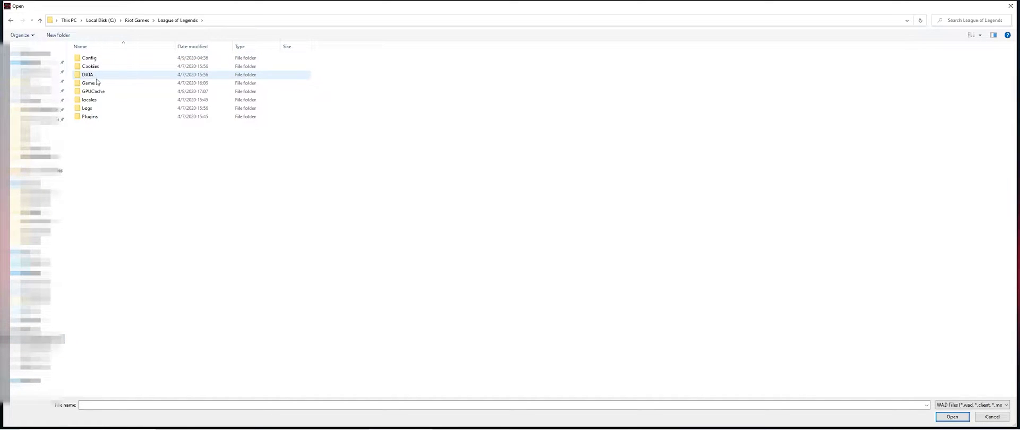
pyautogui.doubleClick(97, 82)
pyautogui.doubleClick(106, 60)
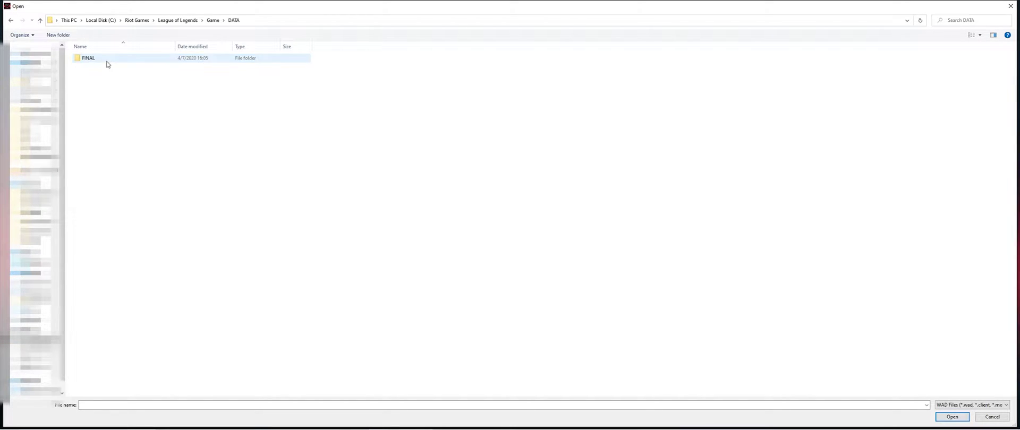
pyautogui.doubleClick(107, 60)
pyautogui.doubleClick(106, 59)
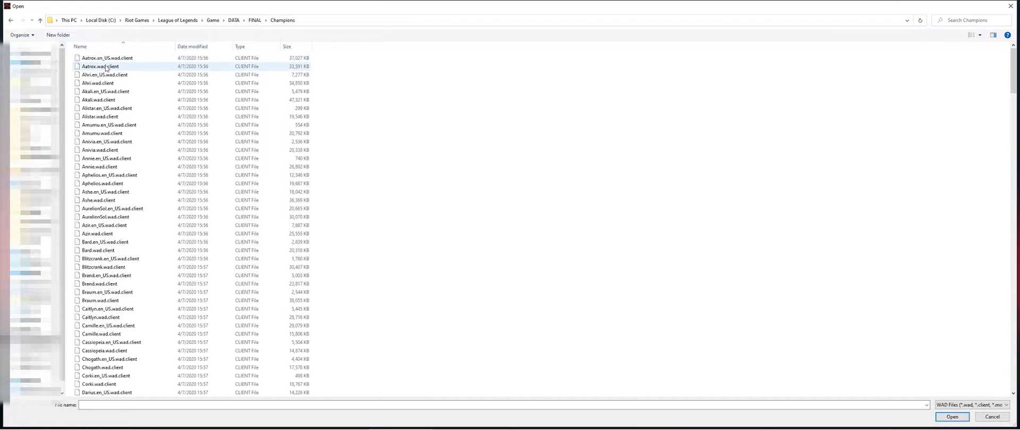
pyautogui.doubleClick(119, 167)
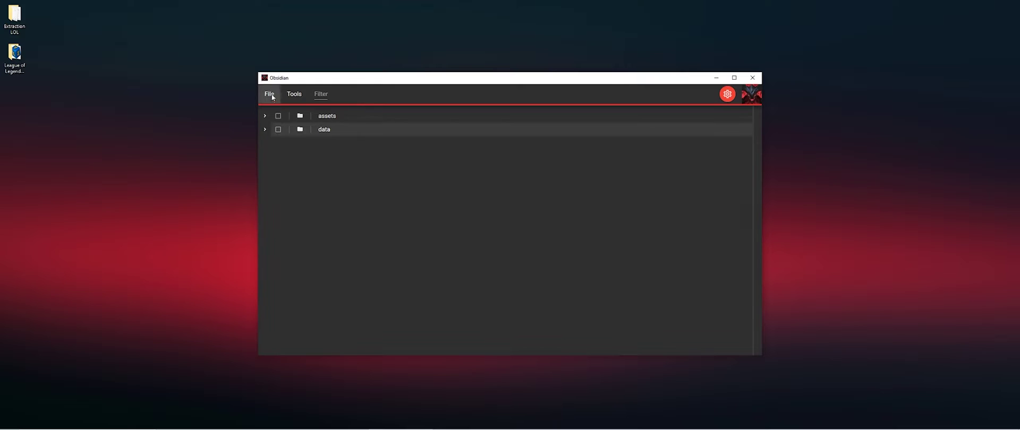
# - Extract all archive files into the Extraction LOL assets folder, then close Obsidian
pyautogui.click(272, 97)
pyautogui.click(297, 159)
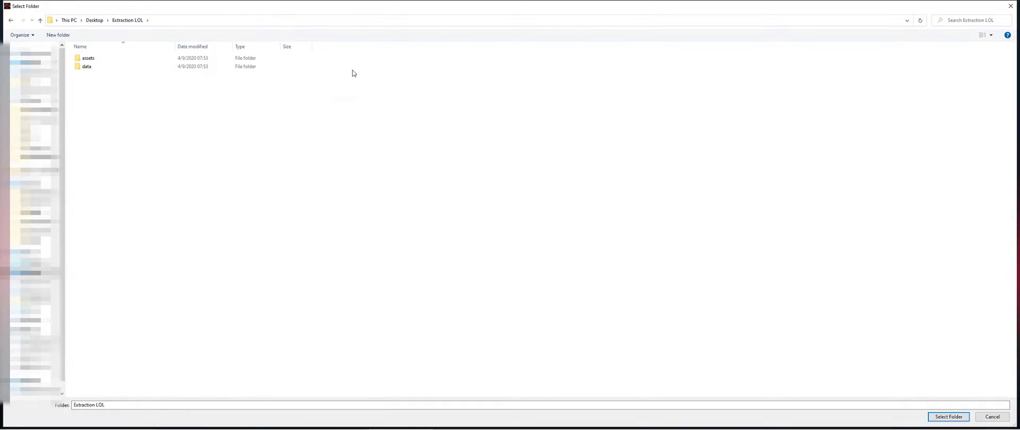
pyautogui.click(97, 60)
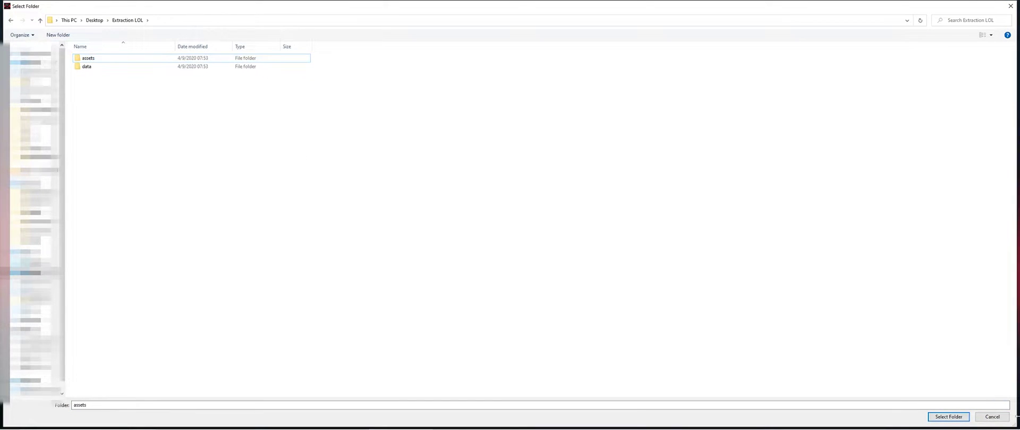
pyautogui.click(948, 416)
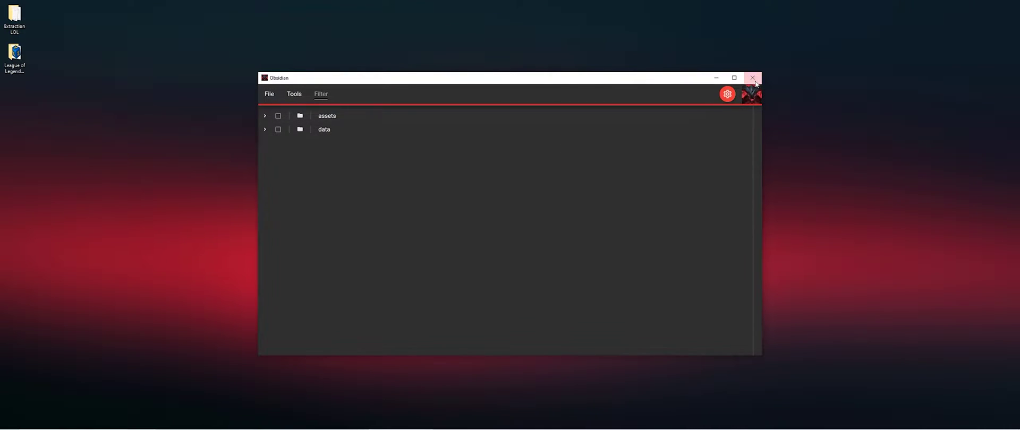
pyautogui.click(752, 78)
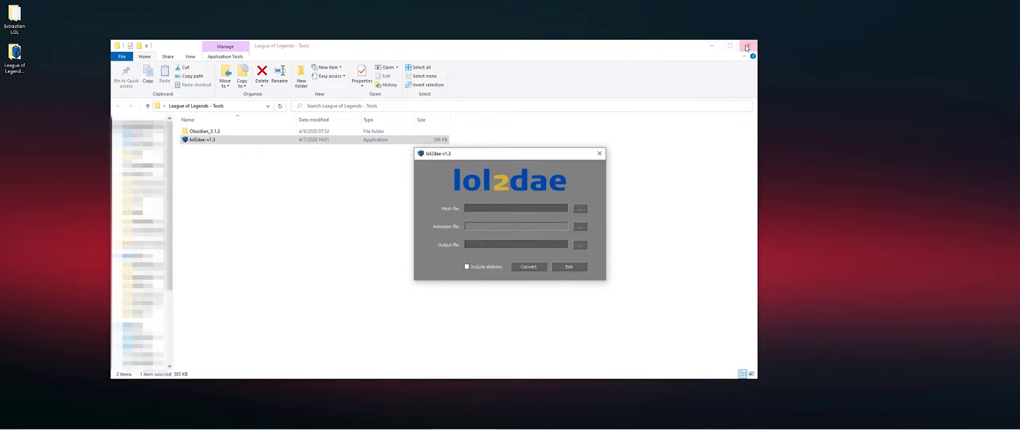
# - Set lol2dae's mesh file to annie_2012.skn from characters\annie\skins\base
pyautogui.click(748, 45)
pyautogui.click(581, 209)
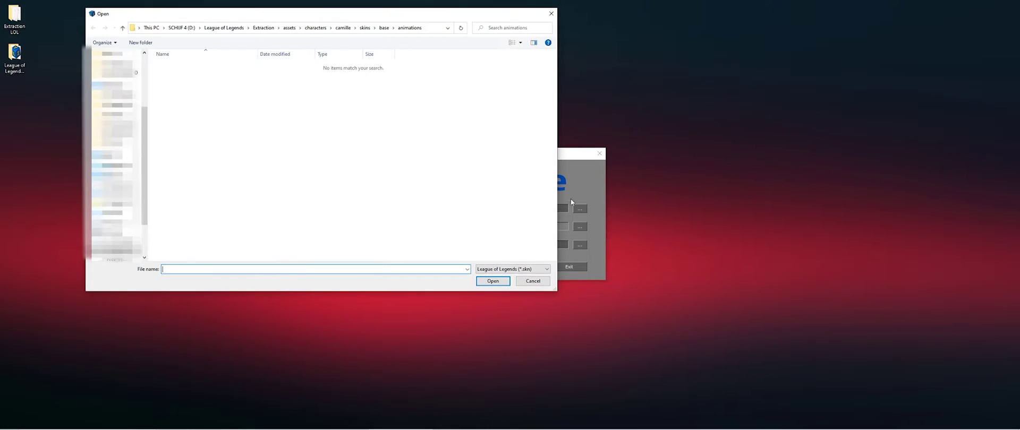
pyautogui.scroll(5, 148, 113)
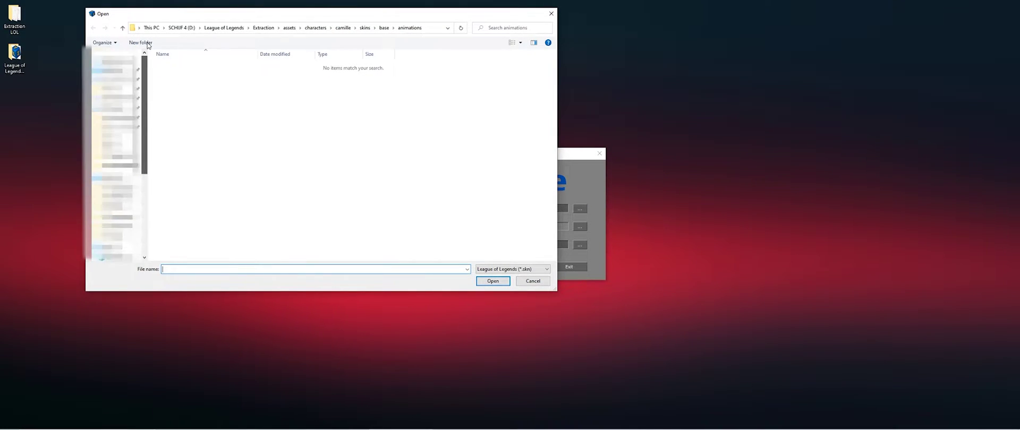
pyautogui.click(109, 63)
pyautogui.doubleClick(171, 66)
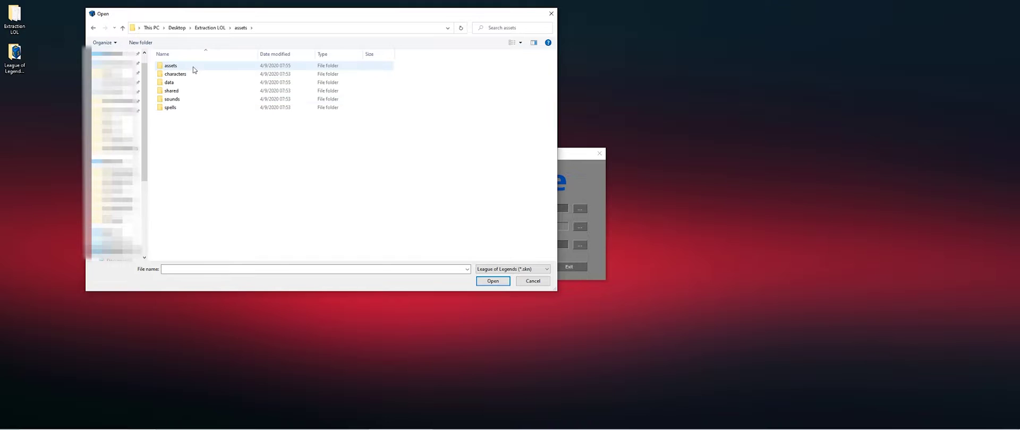
pyautogui.doubleClick(171, 66)
pyautogui.doubleClick(171, 66)
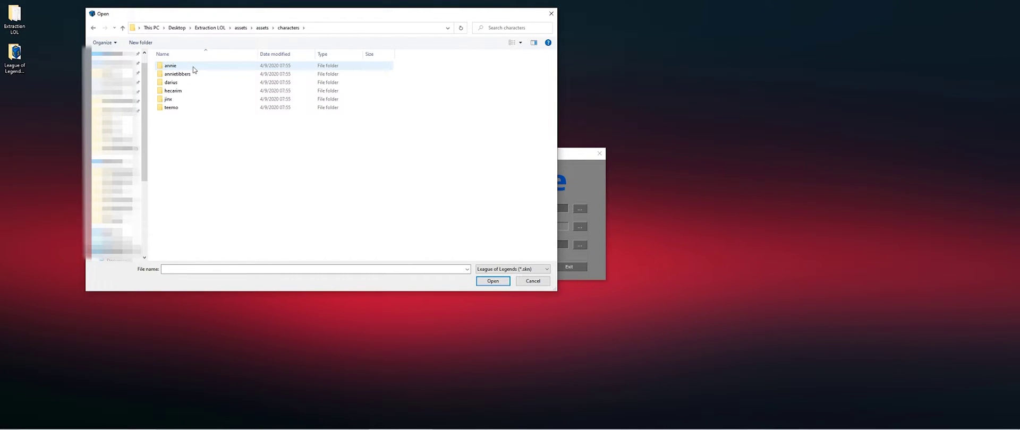
pyautogui.doubleClick(193, 66)
pyautogui.doubleClick(194, 74)
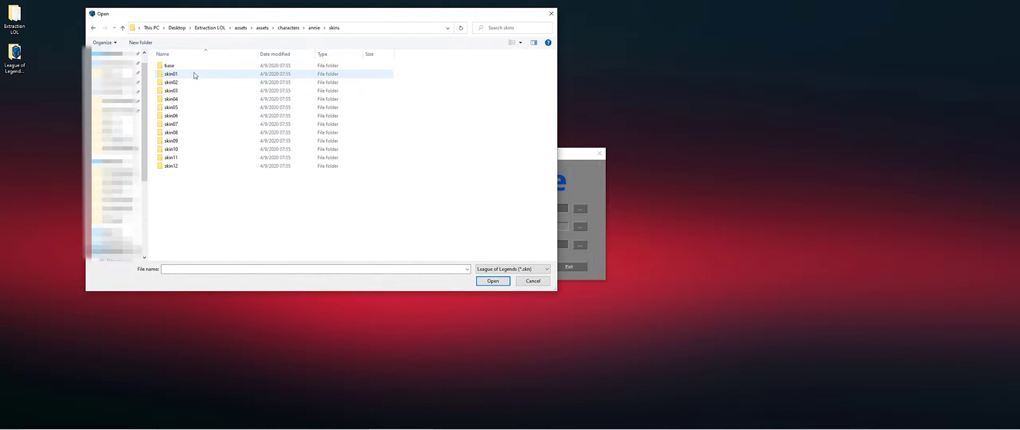
pyautogui.doubleClick(193, 66)
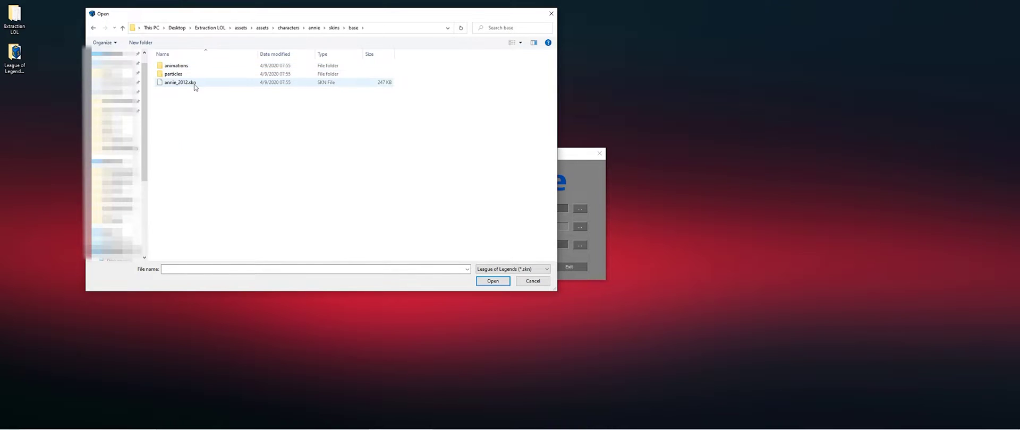
pyautogui.doubleClick(180, 82)
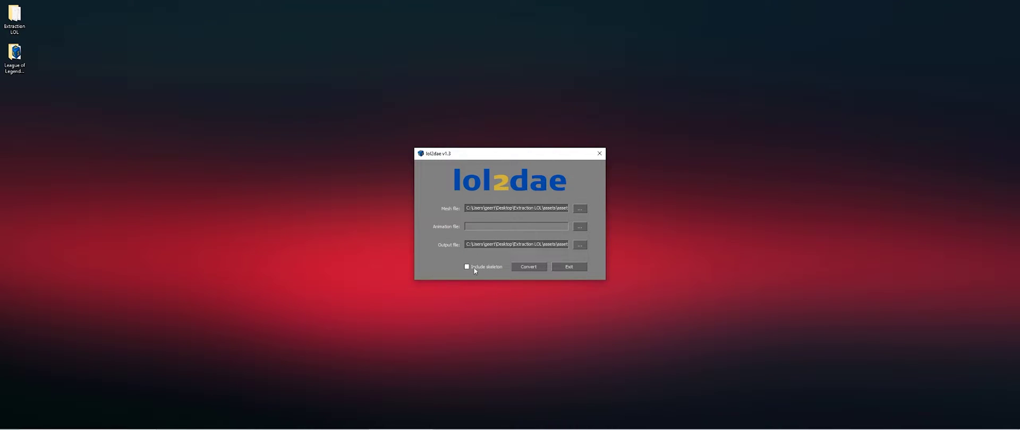
# - Include the skeleton, add annie_2012_idle1.anm, convert to DAE and exit lol2dae
pyautogui.click(468, 267)
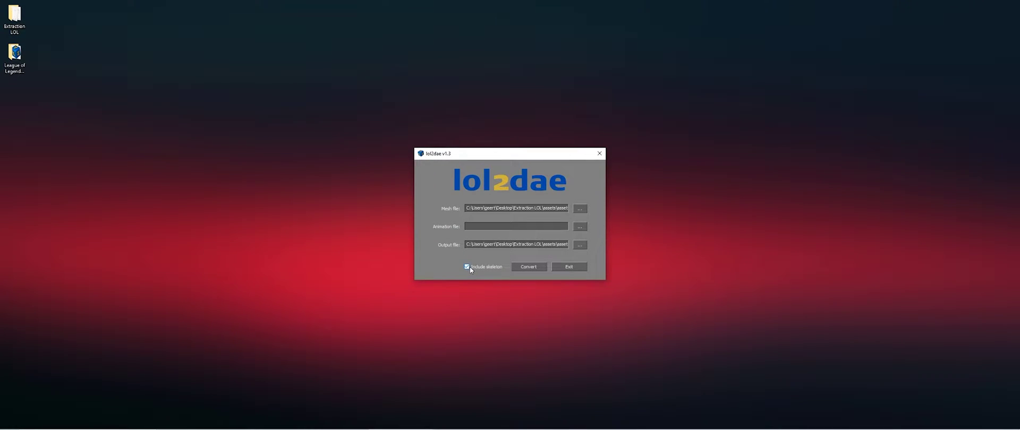
pyautogui.click(579, 227)
pyautogui.doubleClick(266, 67)
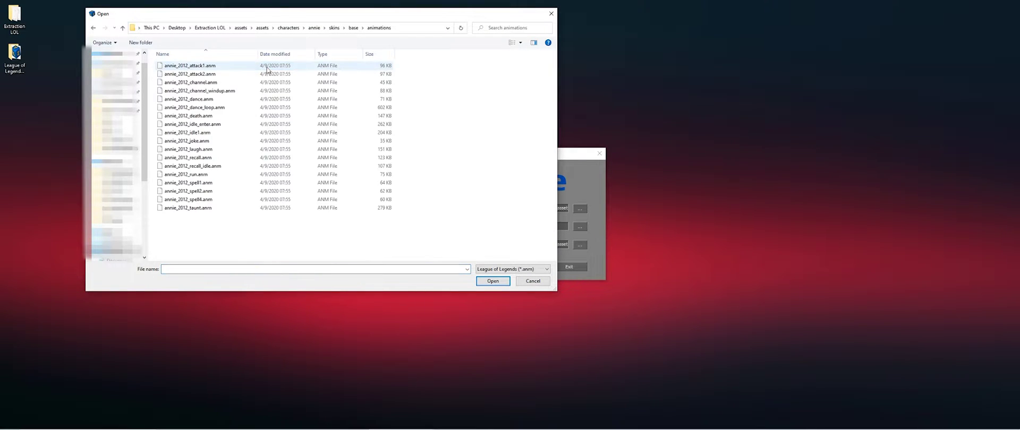
pyautogui.doubleClick(225, 133)
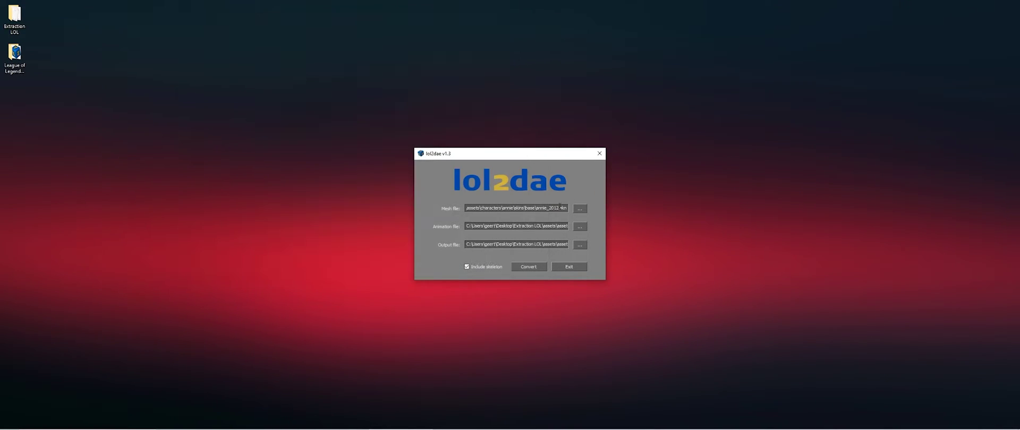
pyautogui.click(528, 267)
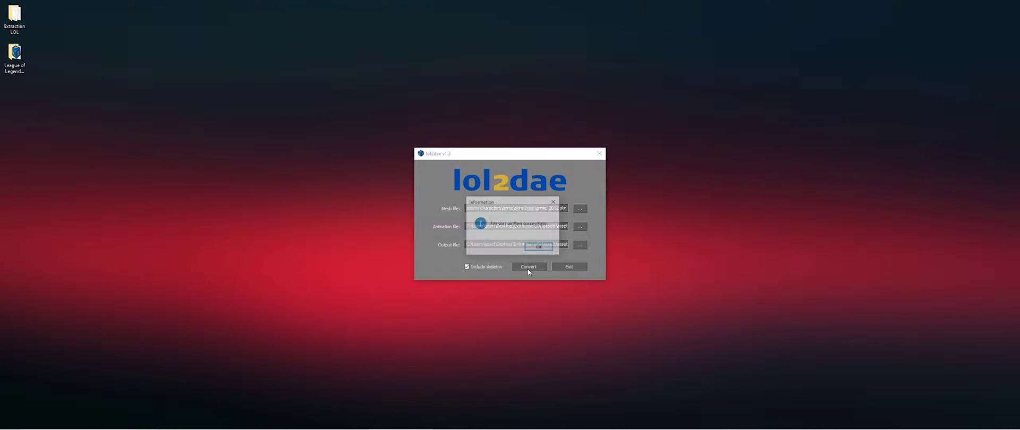
pyautogui.click(539, 246)
pyautogui.hotkey('alt', 'F4')
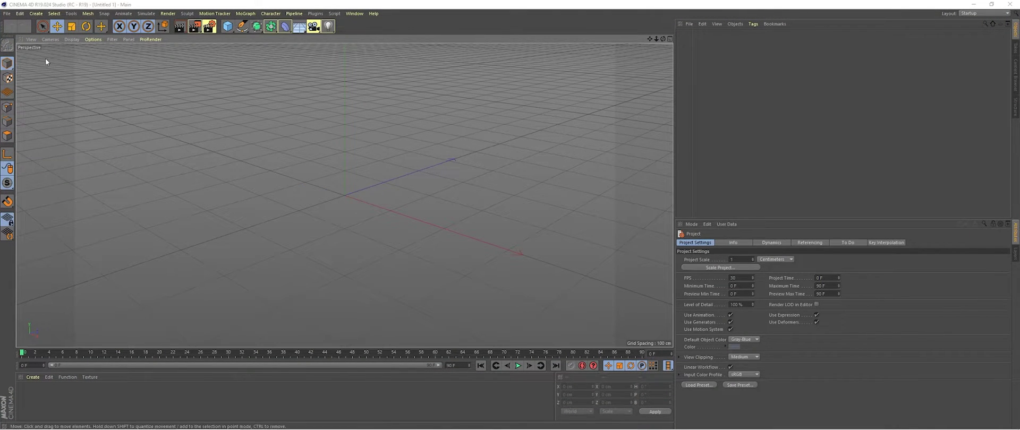
# - Open the converted annie_2012 DAE from the annie base skin folder
pyautogui.click(7, 14)
pyautogui.click(22, 30)
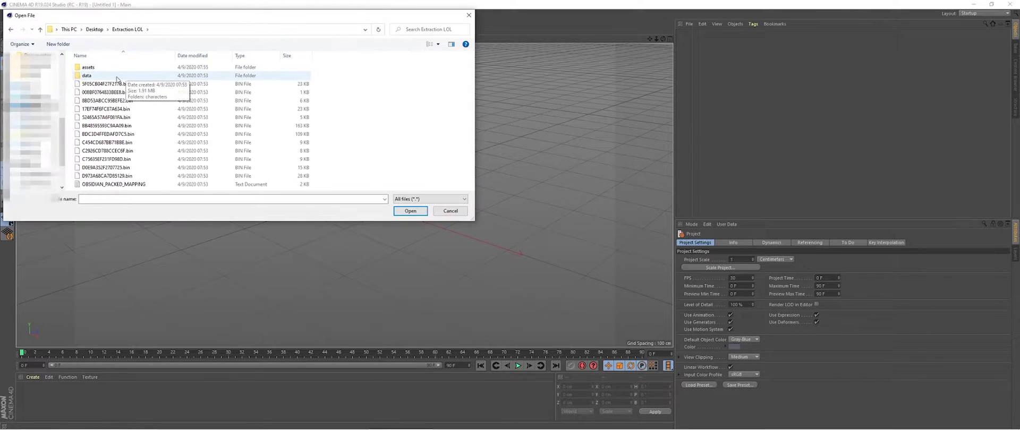
pyautogui.doubleClick(122, 68)
pyautogui.doubleClick(122, 68)
pyautogui.doubleClick(122, 68)
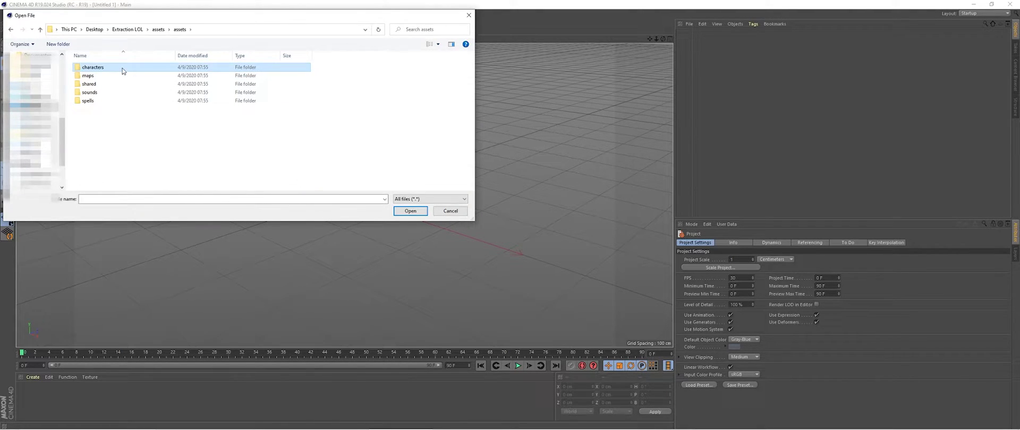
pyautogui.doubleClick(120, 67)
pyautogui.doubleClick(118, 77)
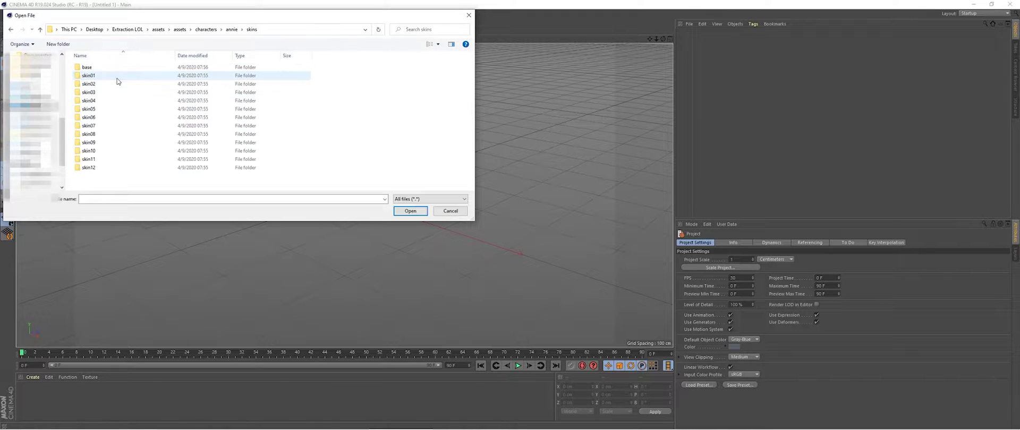
pyautogui.doubleClick(117, 68)
pyautogui.doubleClick(272, 74)
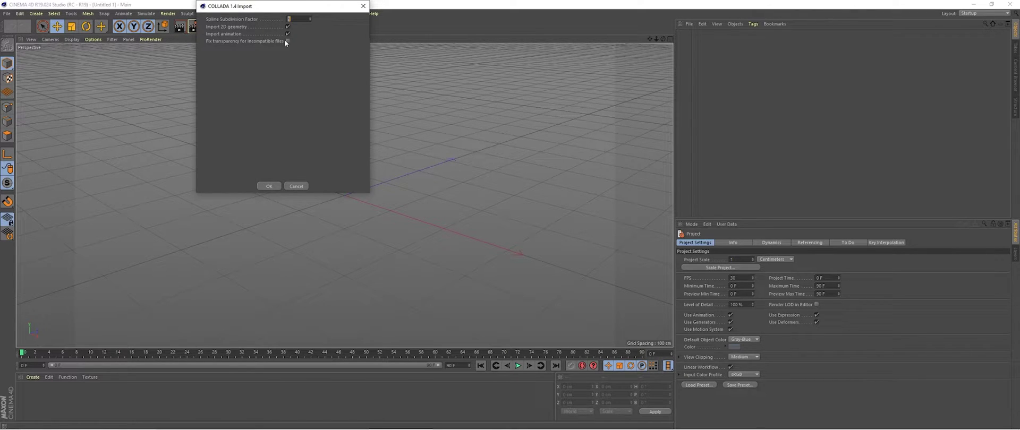
# - Confirm the COLLADA import, then play and stop Annie's animation
pyautogui.click(268, 186)
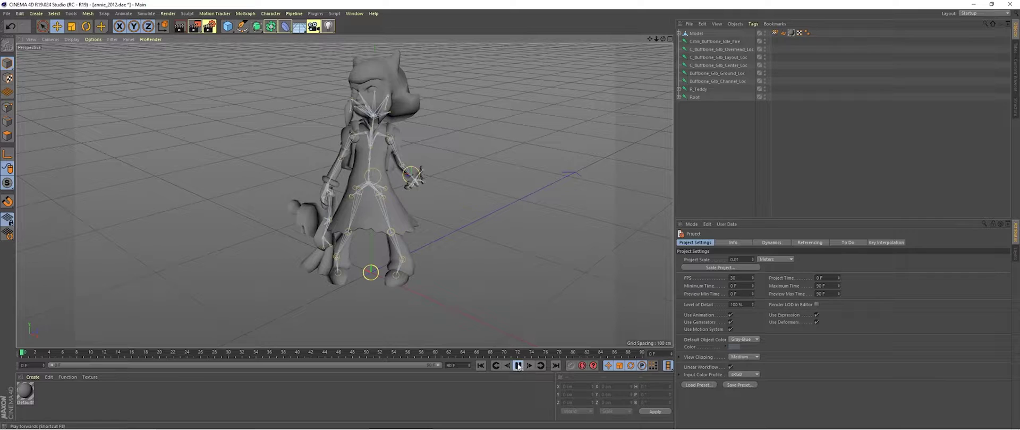
pyautogui.click(519, 366)
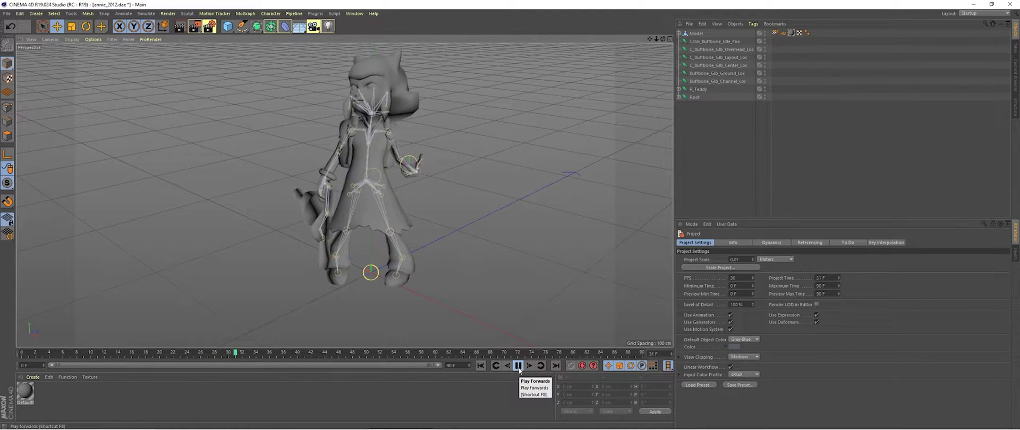
pyautogui.click(518, 366)
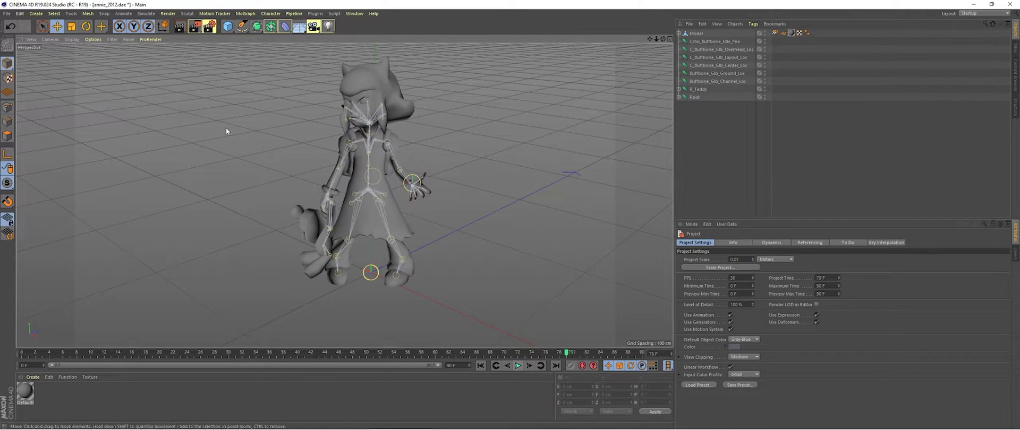
# - Start exporting the Cinema 4D scene in FBX format
pyautogui.click(7, 13)
pyautogui.click(78, 157)
pyautogui.hotkey('alt', 'f')
pyautogui.moveTo(107, 162)
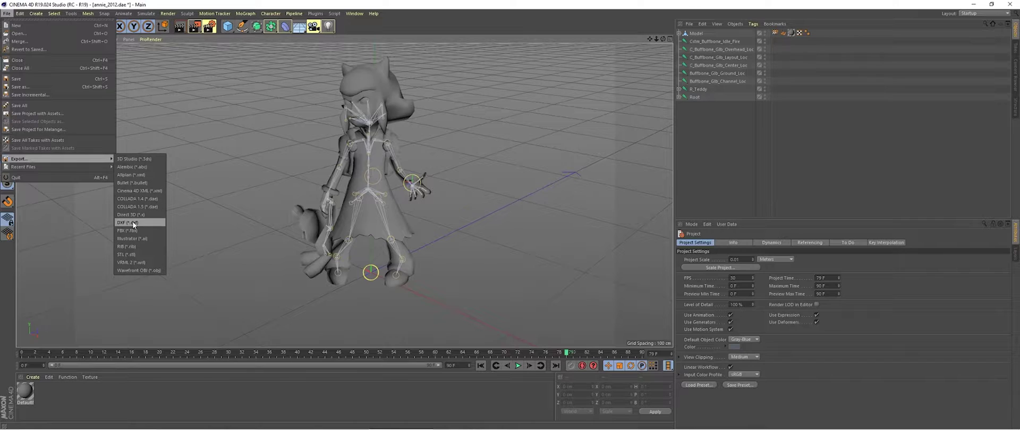
pyautogui.click(135, 231)
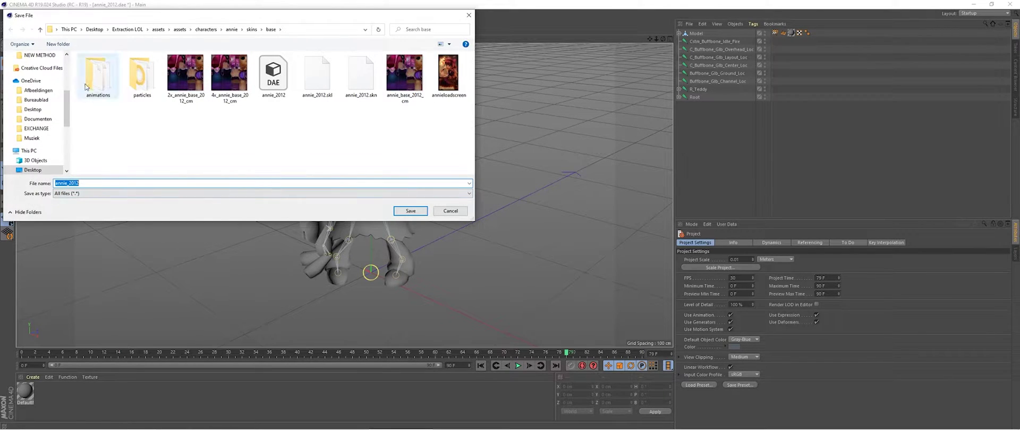
# - Create an Annie folder under Desktop\Champions and save the export there
pyautogui.scroll(3, 68, 126)
pyautogui.click(34, 91)
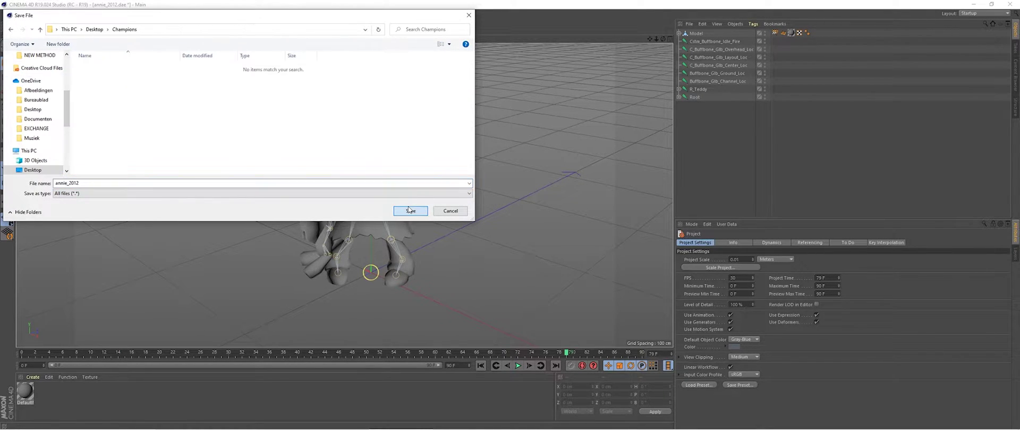
pyautogui.rightClick(162, 84)
pyautogui.moveTo(234, 189)
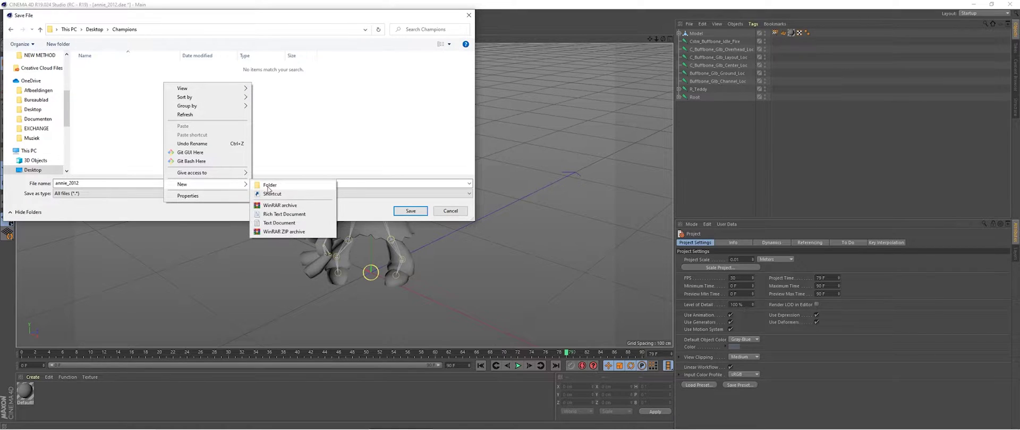
pyautogui.click(266, 186)
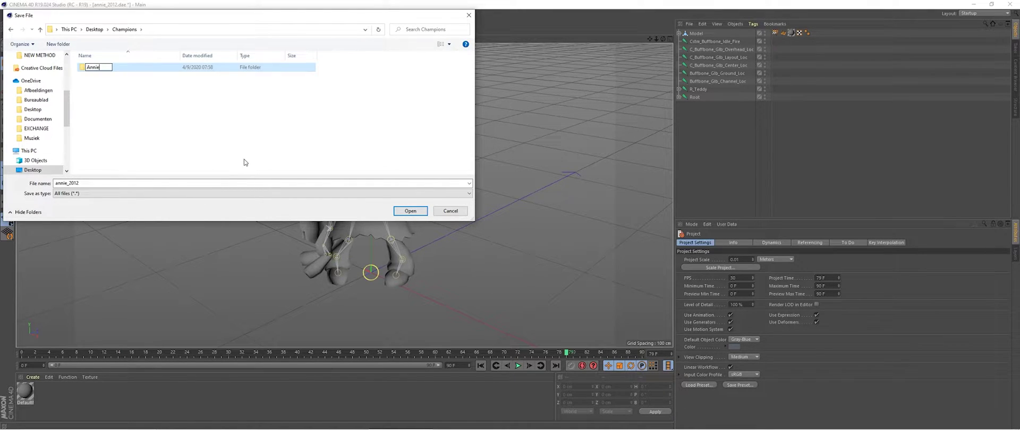
pyautogui.write('Annie')
pyautogui.press('Return')
pyautogui.doubleClick(137, 68)
pyautogui.click(412, 212)
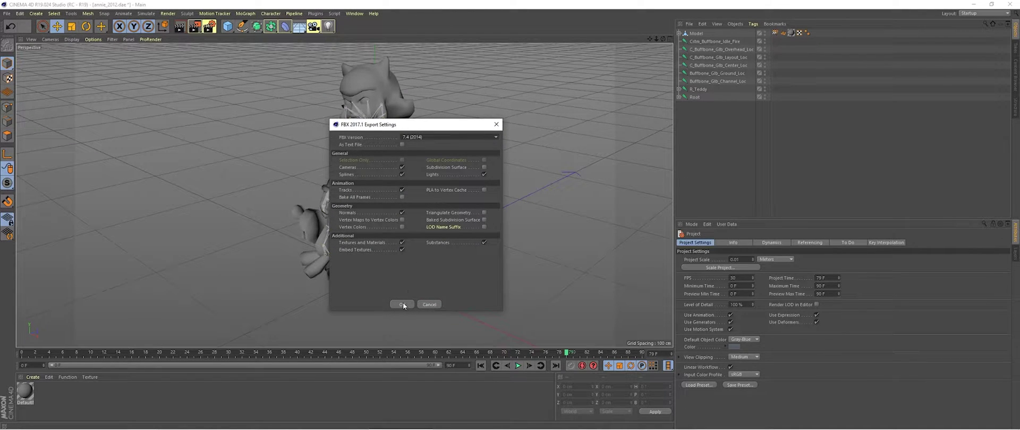
# - Keep FBX version 7.4 (2014), confirm the export and quit Cinema 4D
pyautogui.click(430, 137)
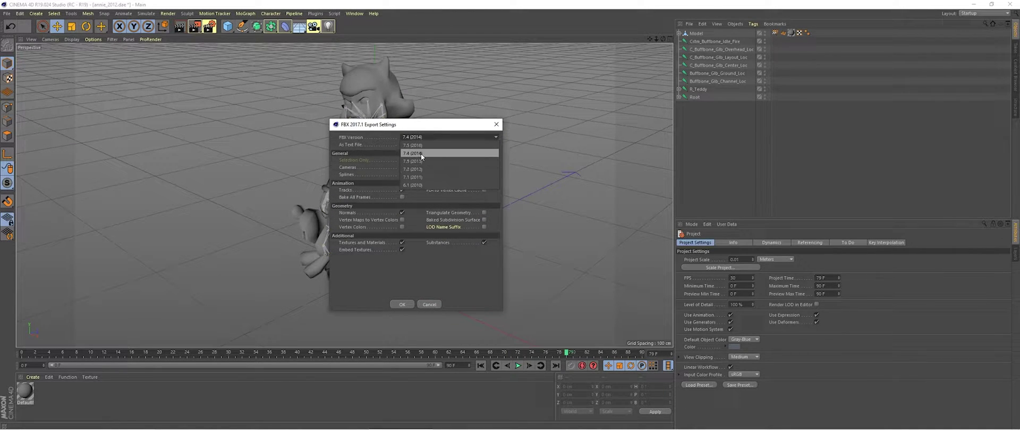
pyautogui.click(423, 155)
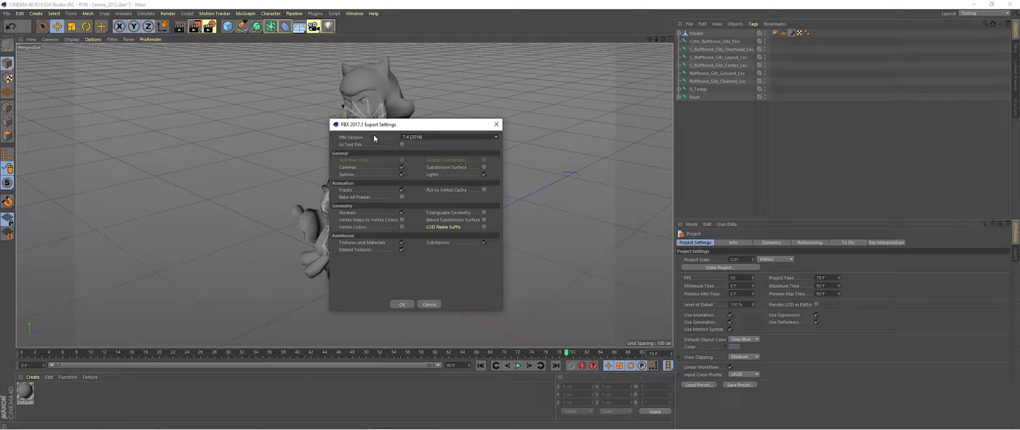
pyautogui.click(401, 305)
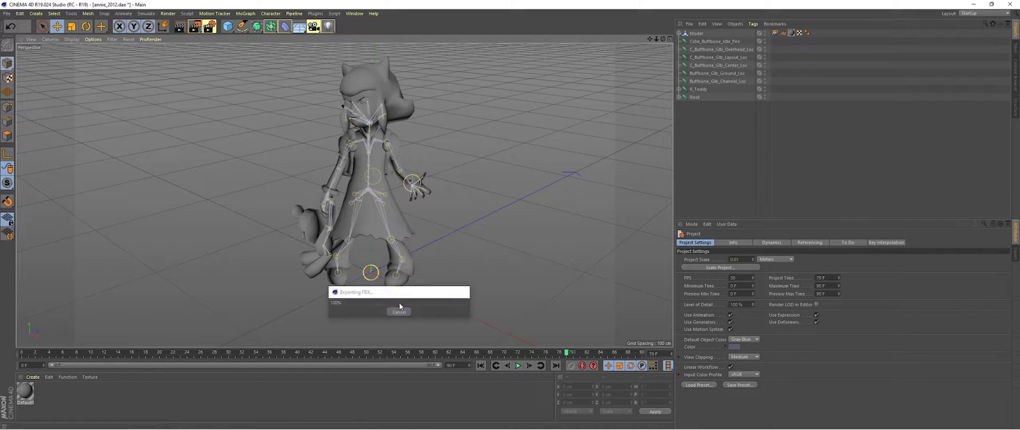
pyautogui.click(1015, 4)
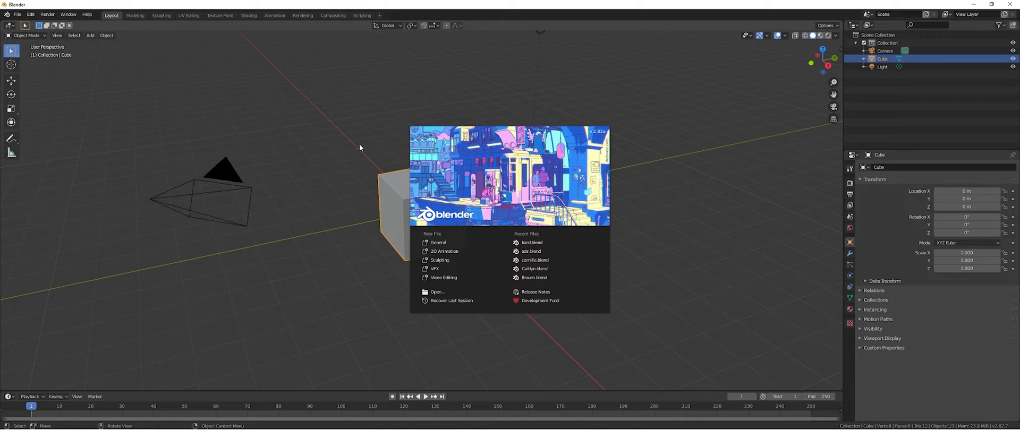
# - Dismiss the splash, delete the default cube and import annie_2012.fbx
pyautogui.click(330, 197)
pyautogui.press('Delete')
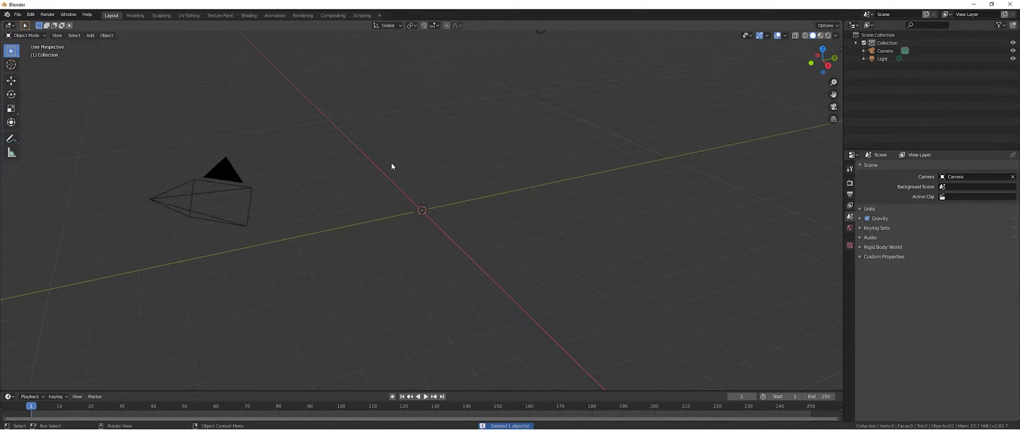
pyautogui.click(17, 15)
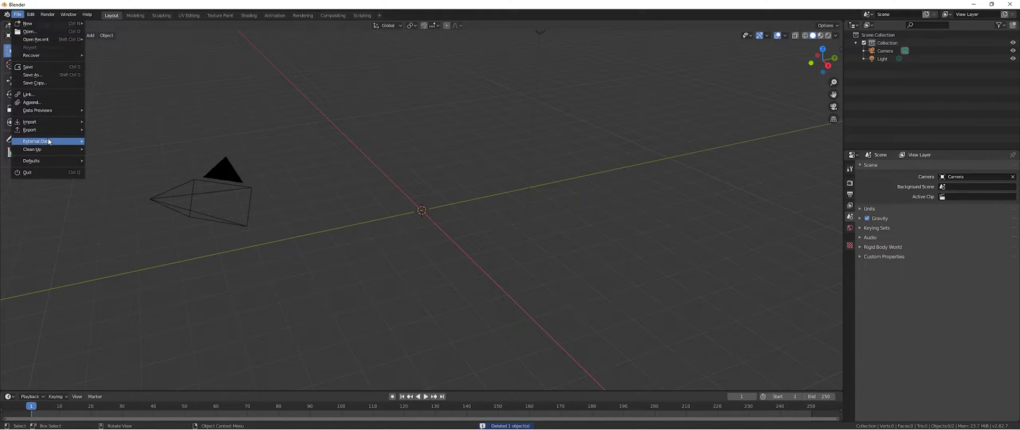
pyautogui.moveTo(56, 123)
pyautogui.click(106, 169)
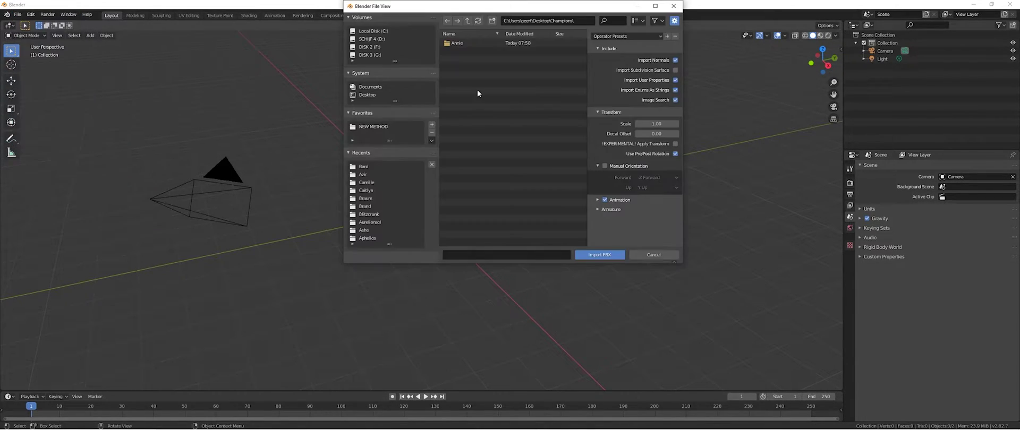
pyautogui.doubleClick(466, 43)
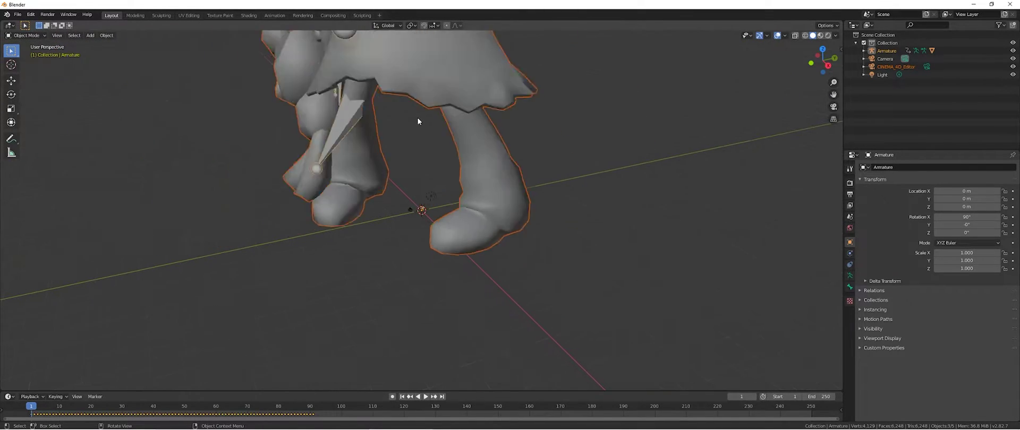
pyautogui.scroll(-5, 417, 113)
# - Play the imported Annie animation once and locate its final frame
pyautogui.moveTo(418, 113)
pyautogui.mouseDown(button='middle')
pyautogui.moveTo(489, 116)
pyautogui.moveTo(101, 110)
pyautogui.moveTo(429, 114)
pyautogui.moveTo(333, 120)
pyautogui.moveTo(480, 128)
pyautogui.moveTo(413, 116)
pyautogui.mouseUp(button='middle')
pyautogui.press('space')
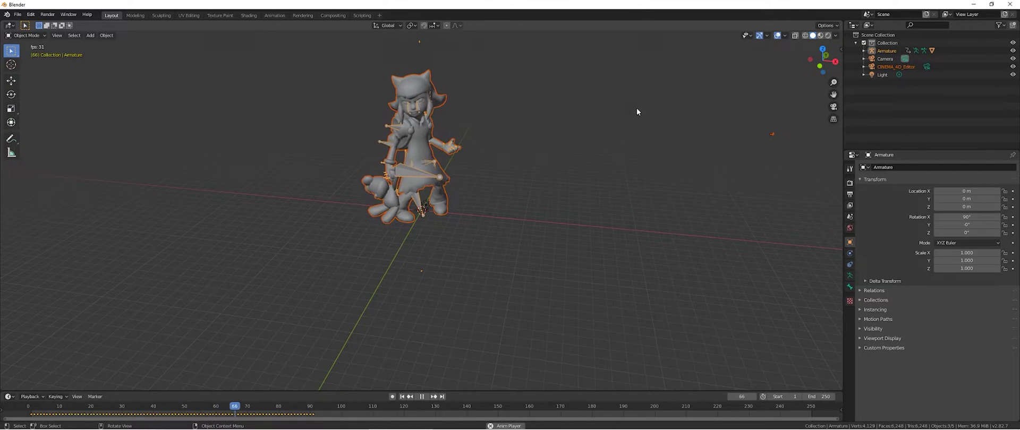
pyautogui.press('space')
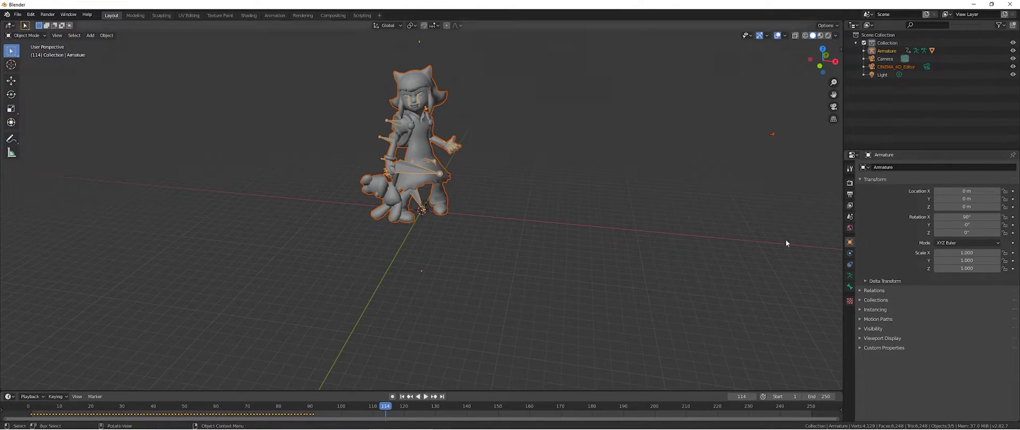
pyautogui.click(307, 407)
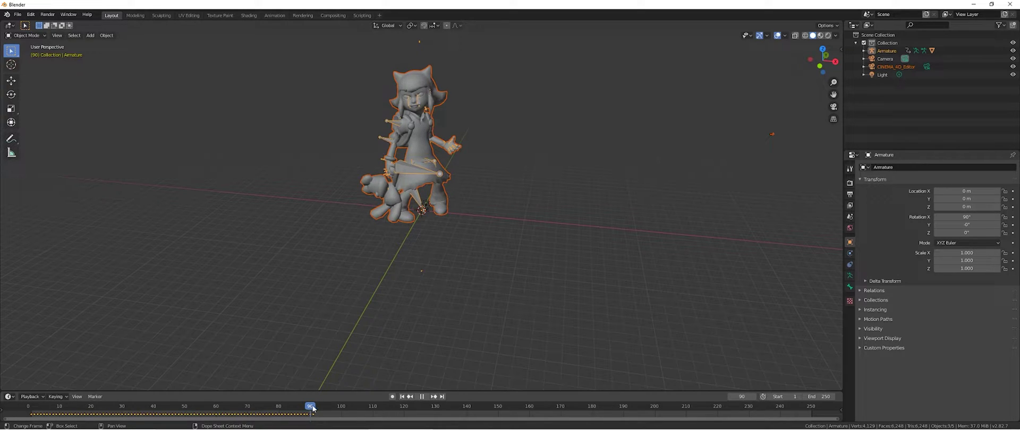
# - Set Frame End to 91 in Output properties and replay the shortened animation
pyautogui.click(848, 184)
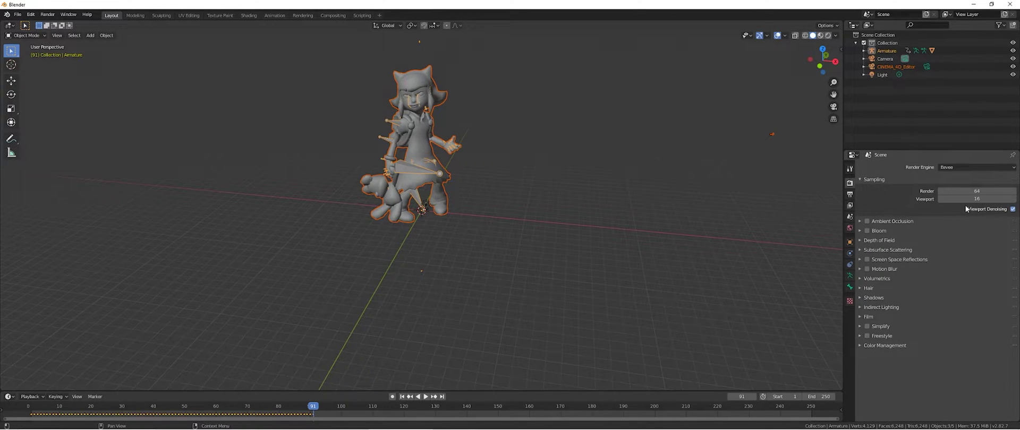
pyautogui.click(850, 195)
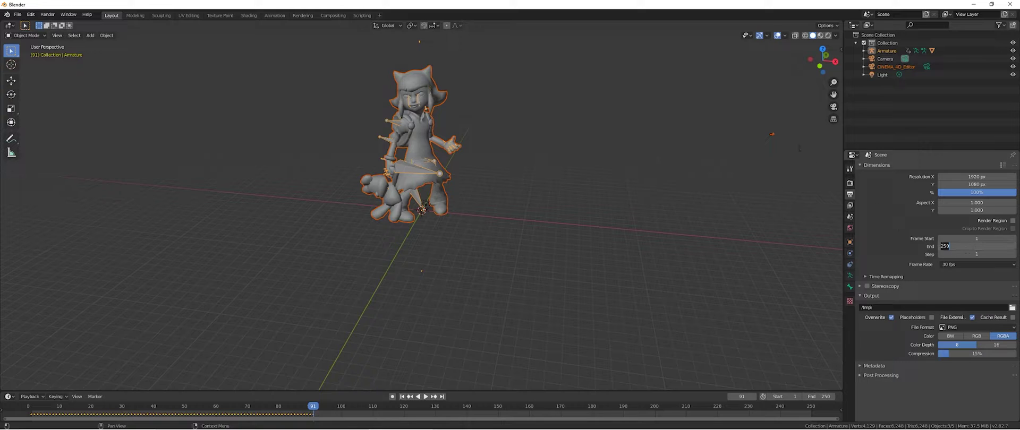
pyautogui.press('Return')
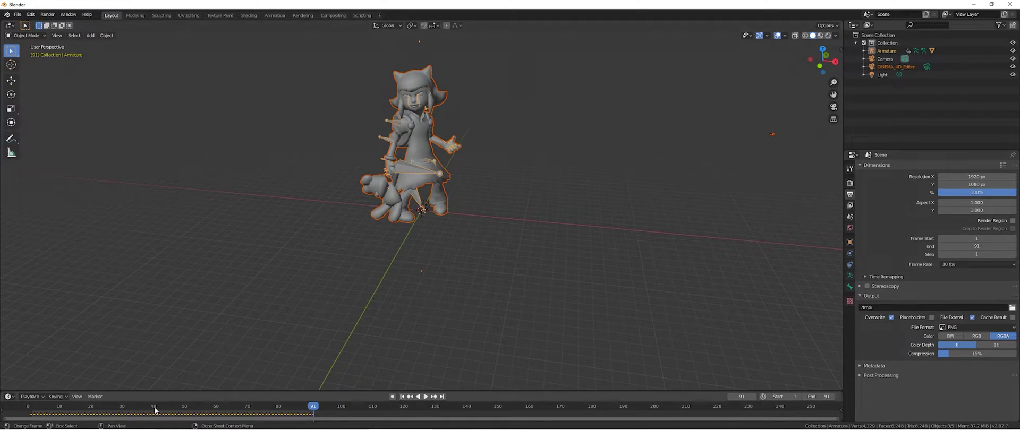
pyautogui.press('space')
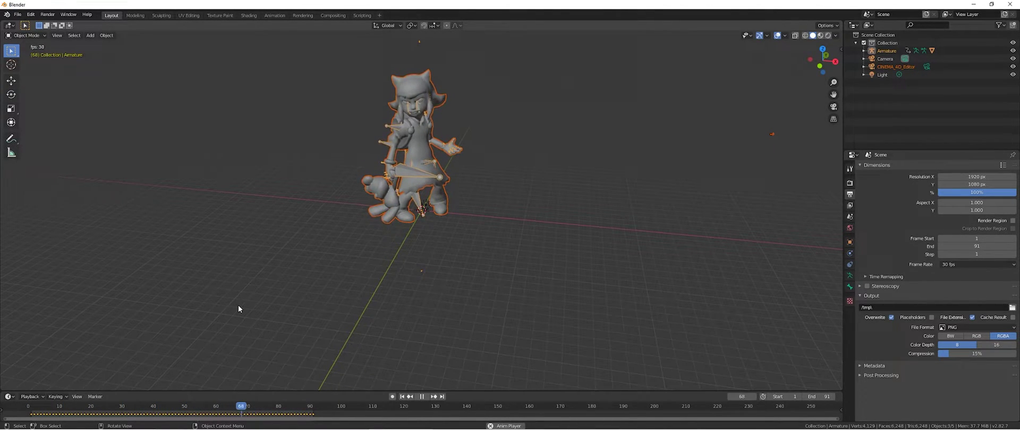
pyautogui.press('Escape')
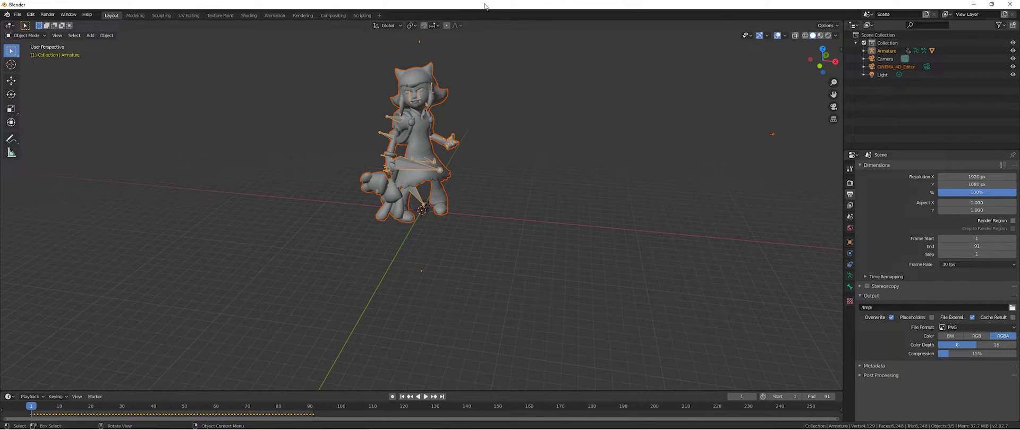
pyautogui.click(248, 15)
# - Select Annie's mesh and delete the Normal Map node from its material
pyautogui.scroll(-8, 321, 98)
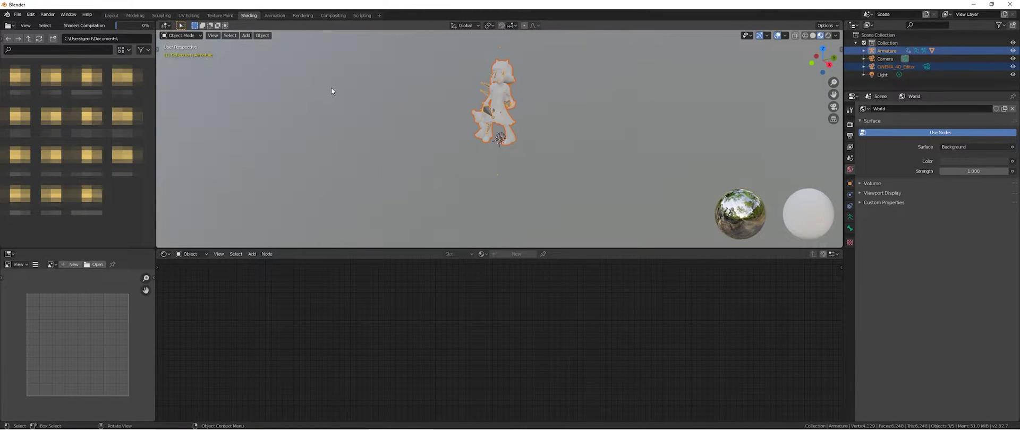
pyautogui.scroll(3, 519, 62)
pyautogui.click(489, 70)
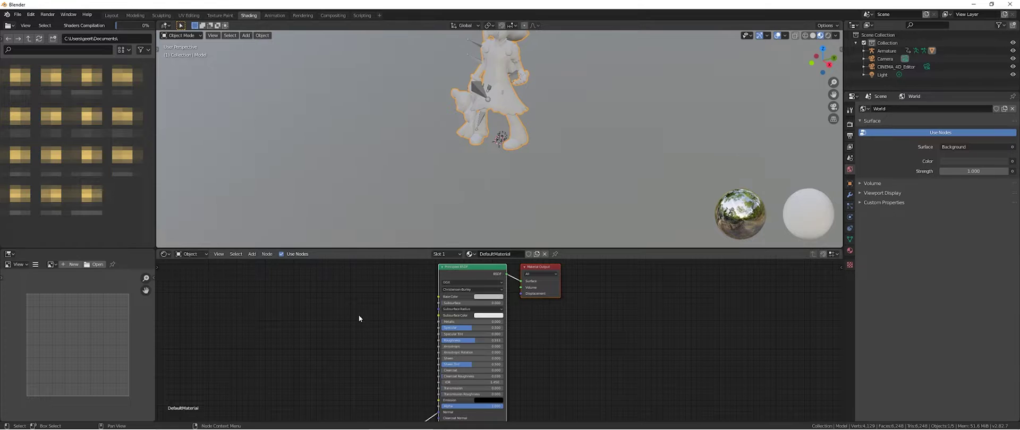
pyautogui.moveTo(362, 340); pyautogui.dragTo(375, 252, button='middle')
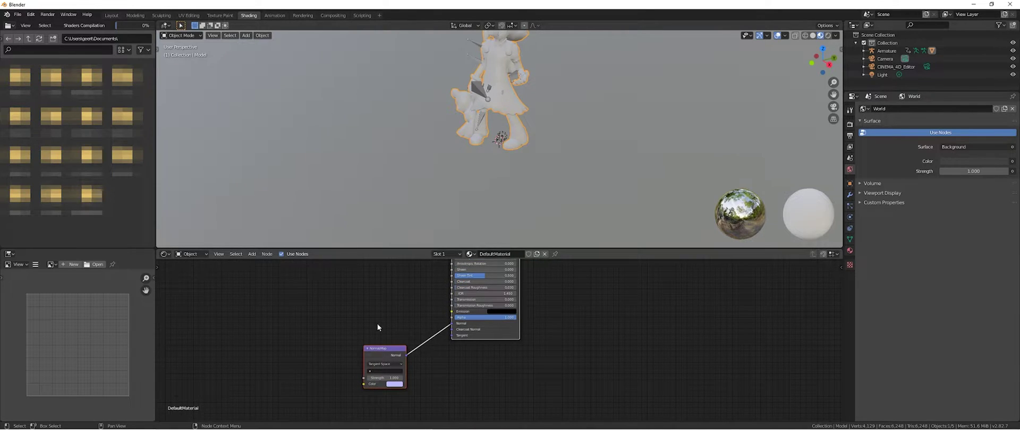
pyautogui.press('x')
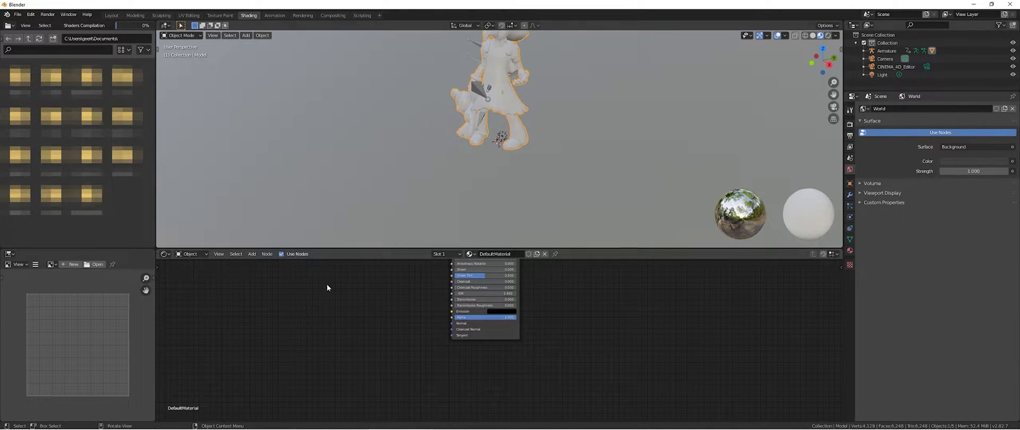
pyautogui.moveTo(401, 292); pyautogui.dragTo(384, 362, button='middle')
# - Add an Image Texture node loaded with characters\annie\skins\base\annie_base_2012_cm.dds
pyautogui.click(252, 254)
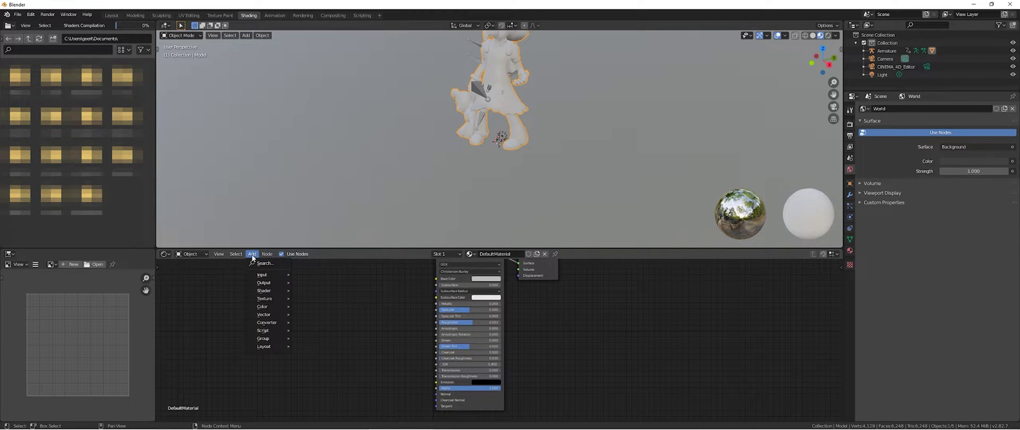
pyautogui.moveTo(275, 298)
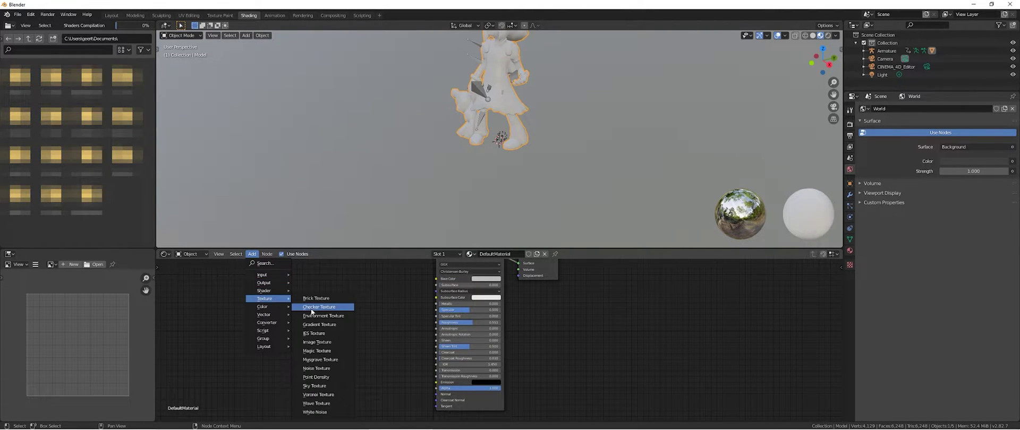
pyautogui.click(317, 342)
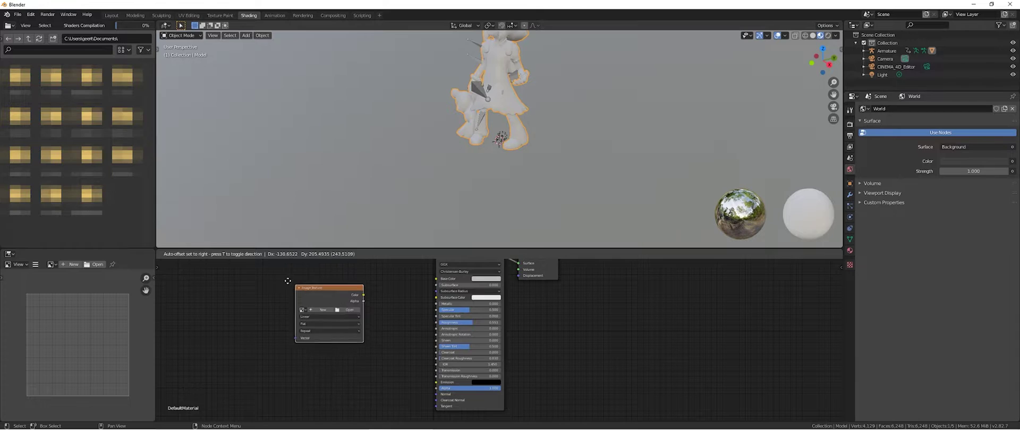
pyautogui.click(327, 307)
pyautogui.click(341, 305)
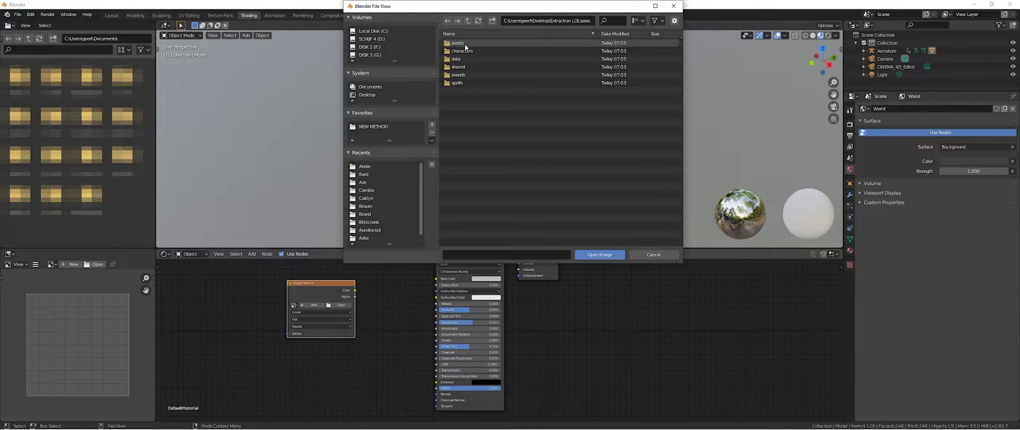
pyautogui.click(467, 44)
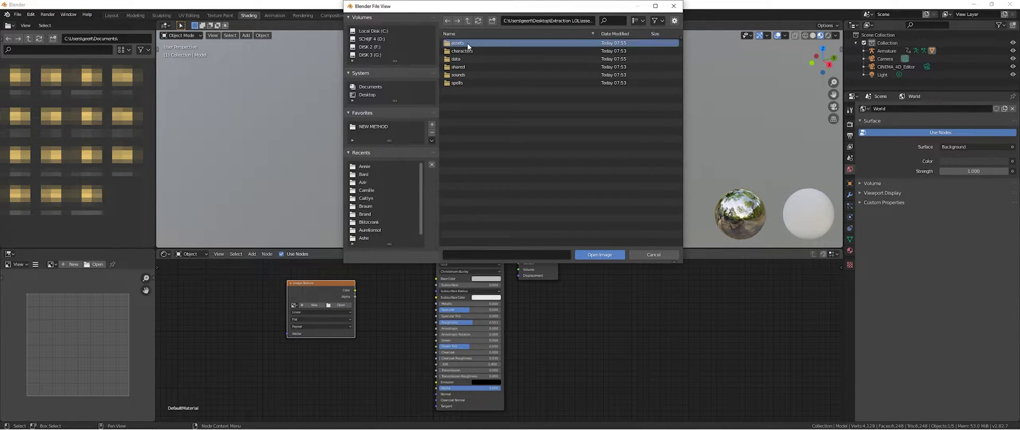
pyautogui.doubleClick(467, 44)
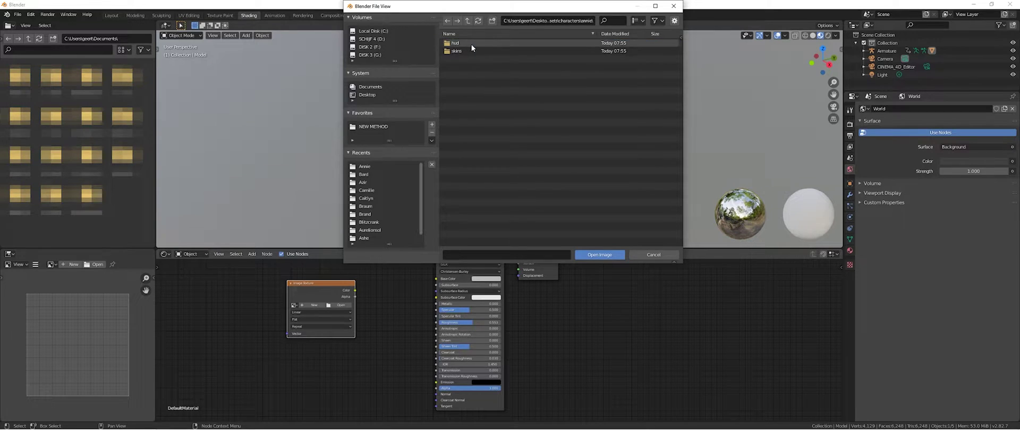
pyautogui.click(470, 51)
pyautogui.doubleClick(471, 50)
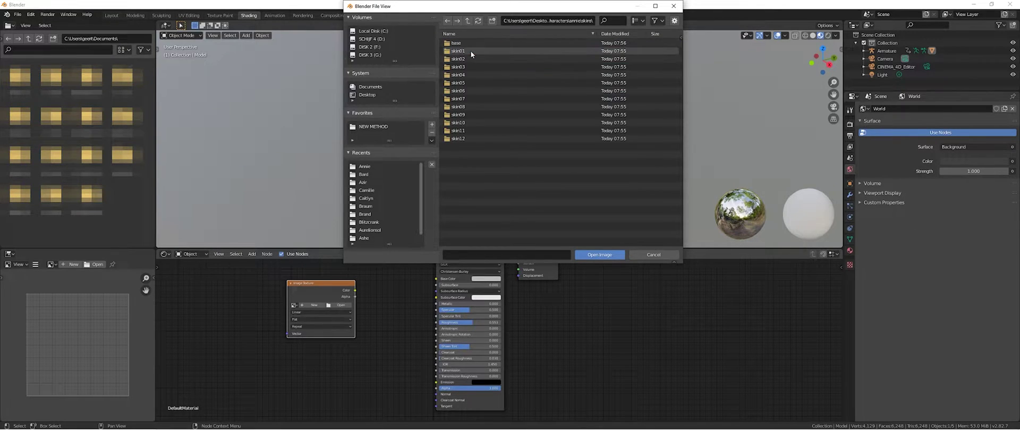
pyautogui.doubleClick(470, 43)
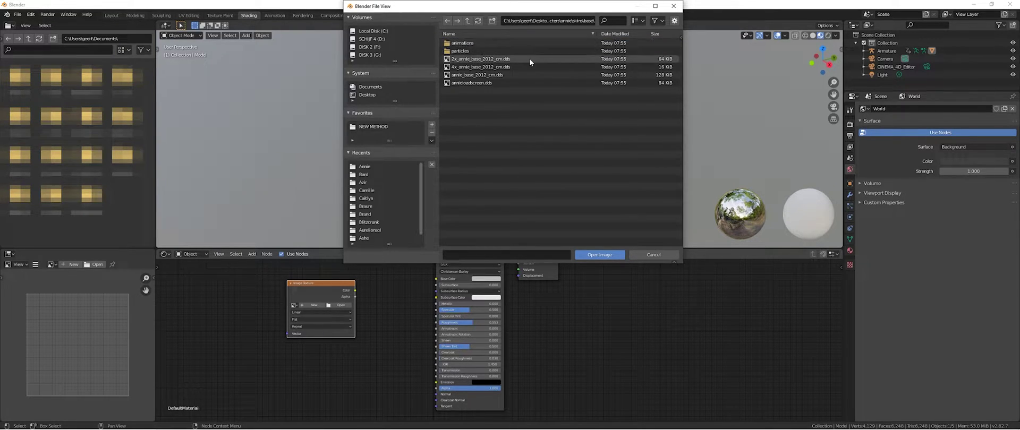
pyautogui.click(495, 72)
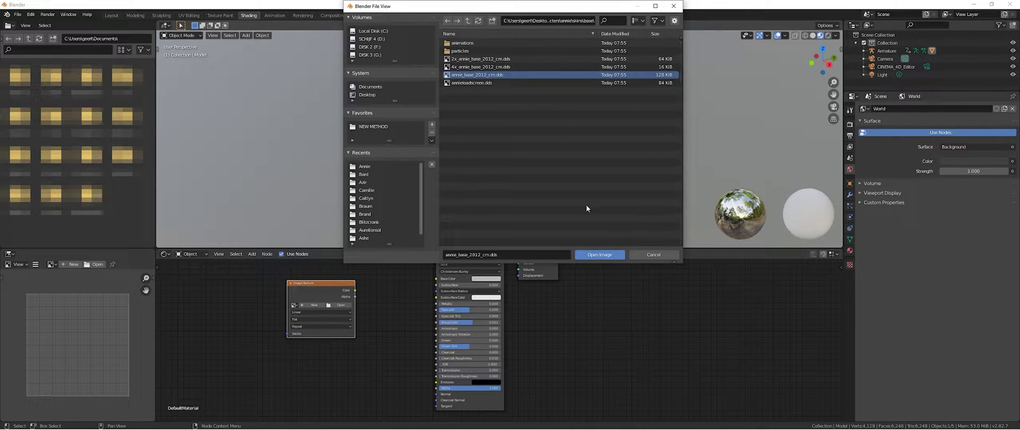
pyautogui.click(600, 254)
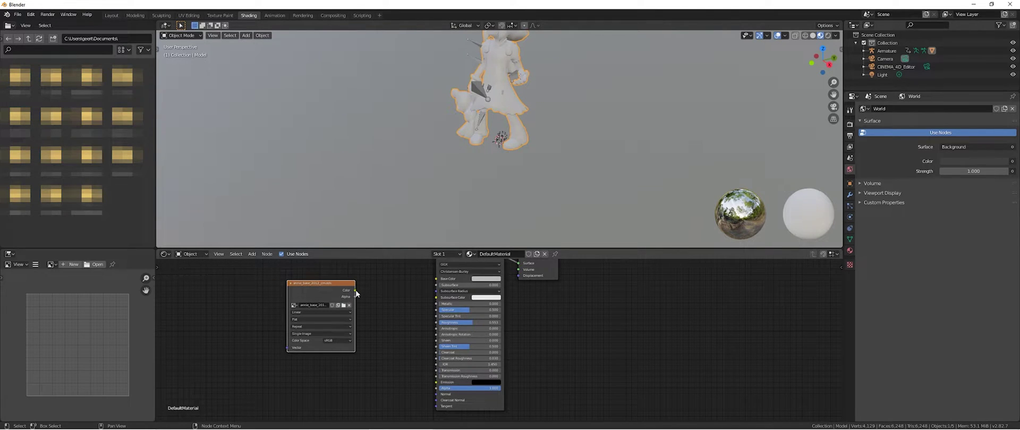
# - Connect the texture Color to Principled BSDF Base Color and set Specular to 0
pyautogui.moveTo(355, 290); pyautogui.dragTo(436, 279)
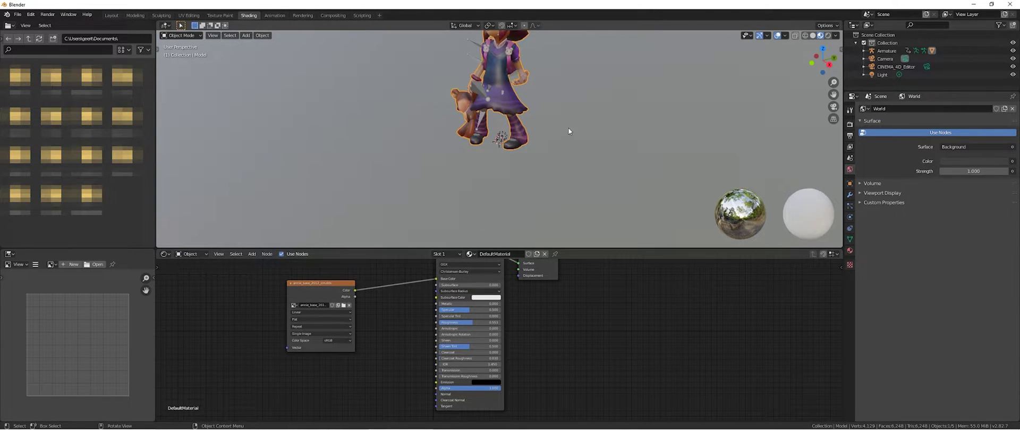
pyautogui.moveTo(554, 90); pyautogui.dragTo(592, 90, button='middle')
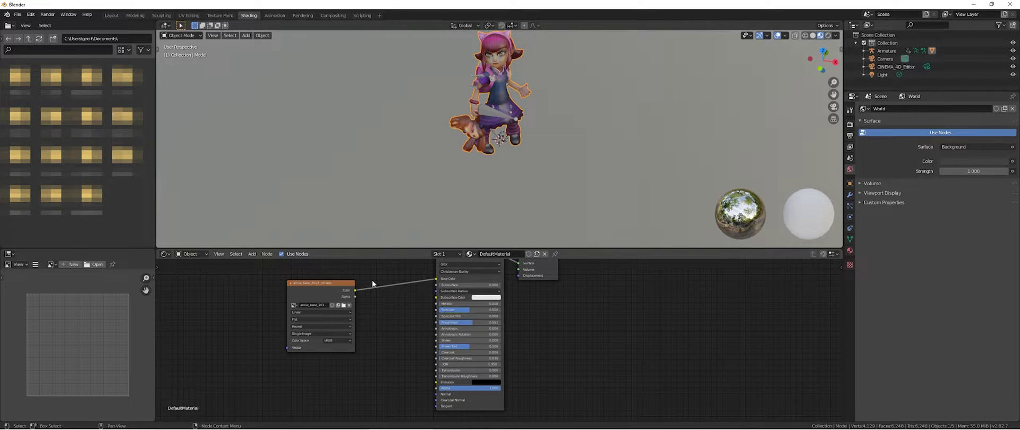
pyautogui.moveTo(330, 283); pyautogui.dragTo(298, 269)
pyautogui.click(358, 301)
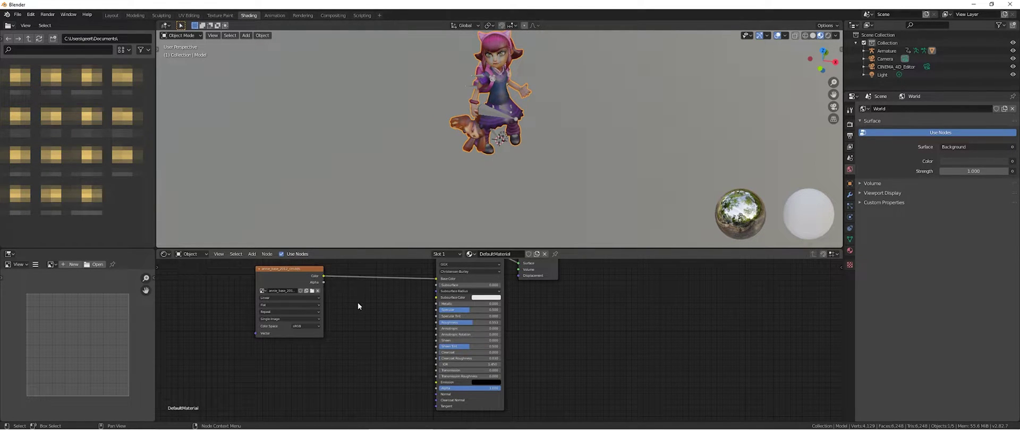
pyautogui.moveTo(470, 309); pyautogui.dragTo(434, 313)
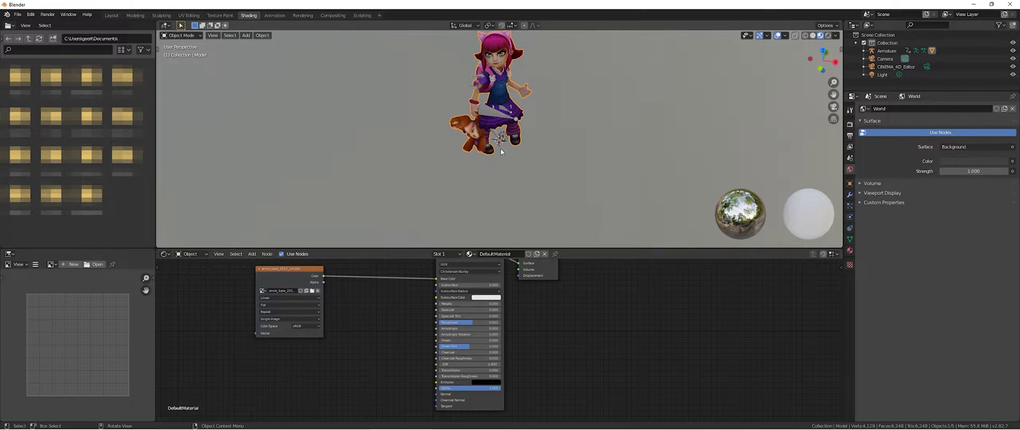
# - Play and stop the textured Annie animation to check it
pyautogui.press('space')
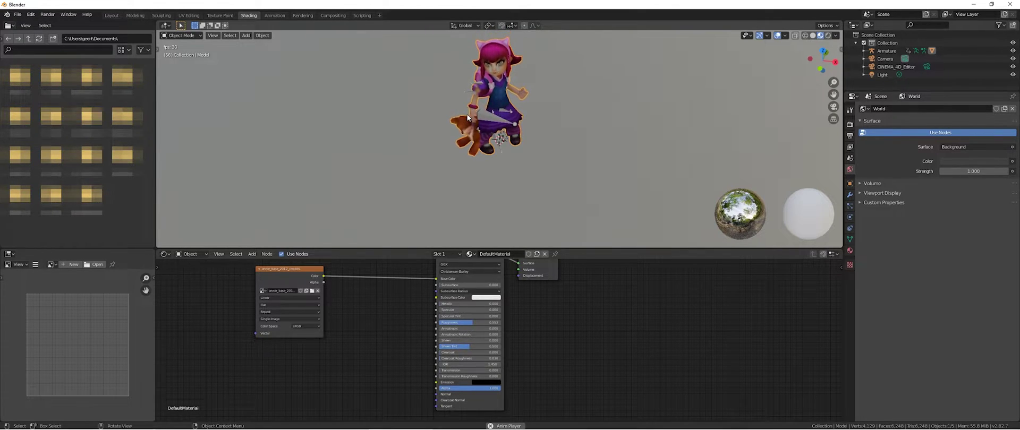
pyautogui.press('space')
pyautogui.moveTo(468, 117); pyautogui.dragTo(477, 104, button='middle')
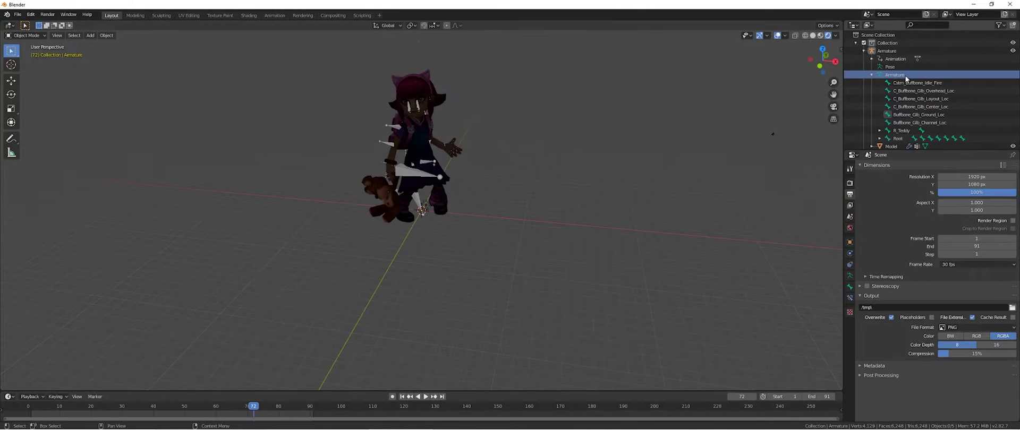
# - In the armature's Edit Mode, add a single new bone
pyautogui.click(90, 35)
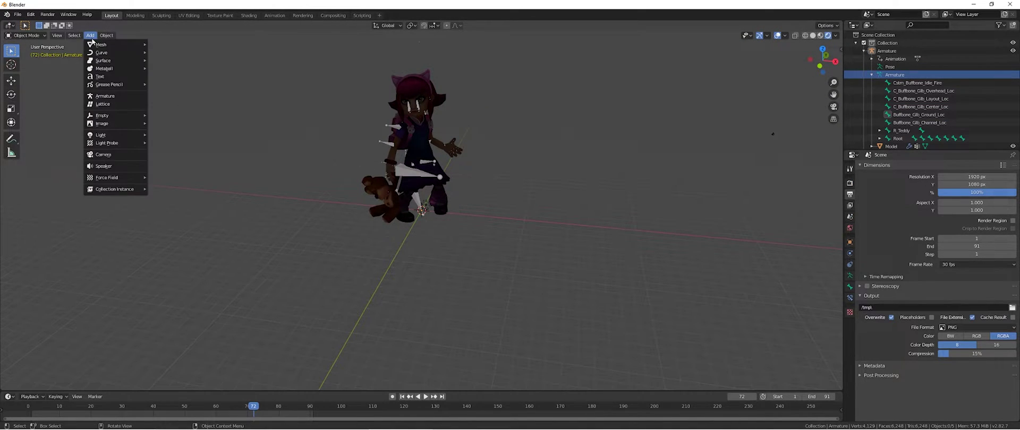
pyautogui.press('Tab')
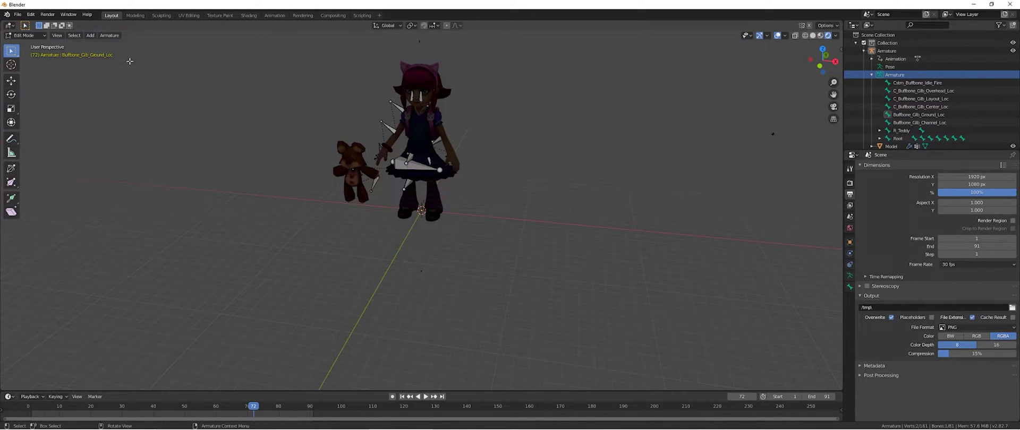
pyautogui.click(91, 35)
pyautogui.click(94, 45)
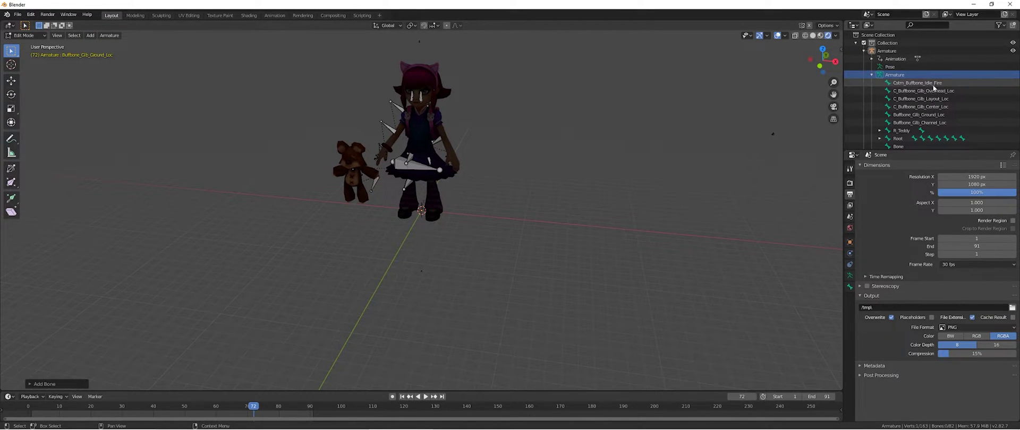
# - Parent Cstm_Buffbone_Idle_Fire through Root to the new Bone with Keep Offset, then replay the animation
pyautogui.click(915, 83)
pyautogui.keyDown('shift'); pyautogui.click(898, 139); pyautogui.keyUp('shift')
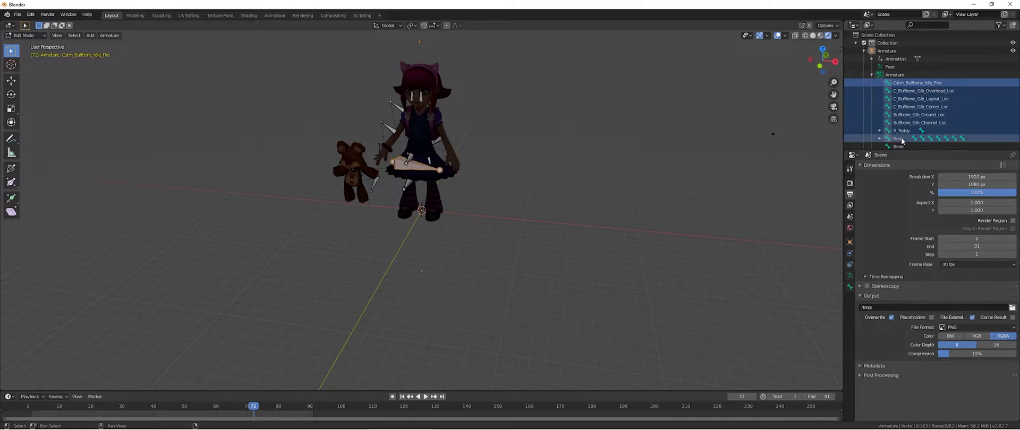
pyautogui.keyDown('ctrl'); pyautogui.click(899, 147); pyautogui.keyUp('ctrl')
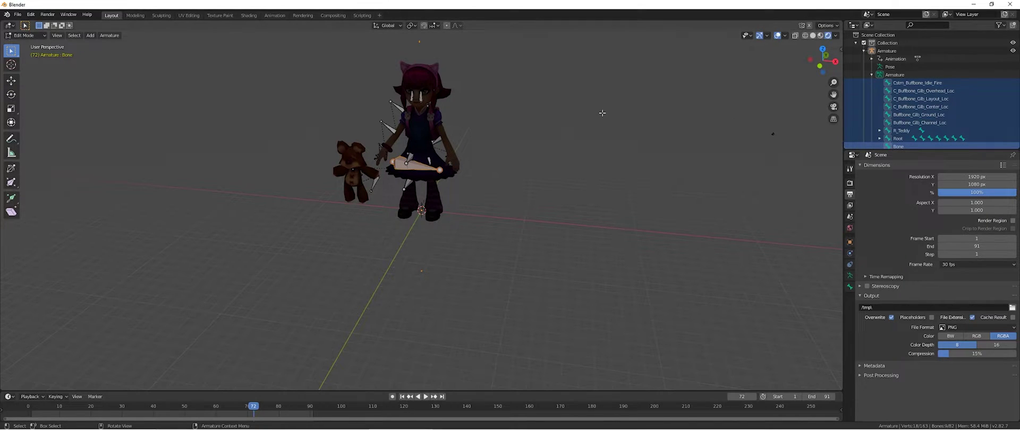
pyautogui.hotkey('ctrl', 'p')
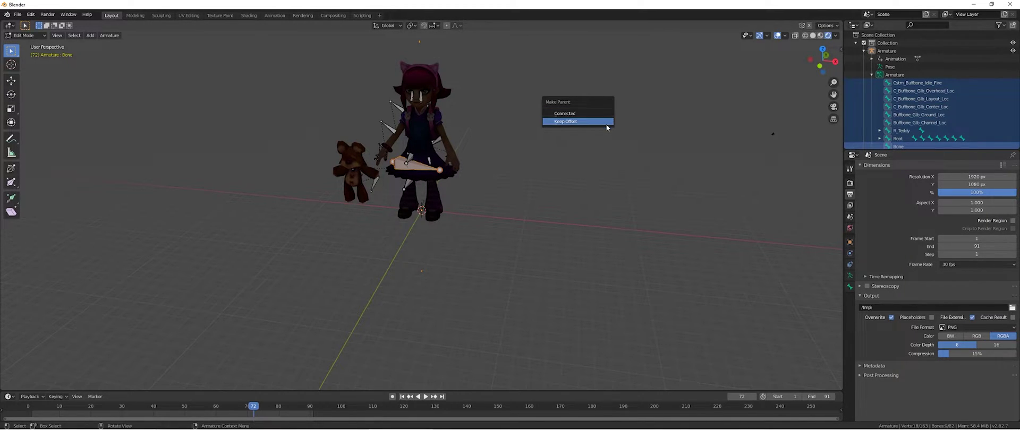
pyautogui.click(604, 121)
pyautogui.press('Tab')
pyautogui.press('space')
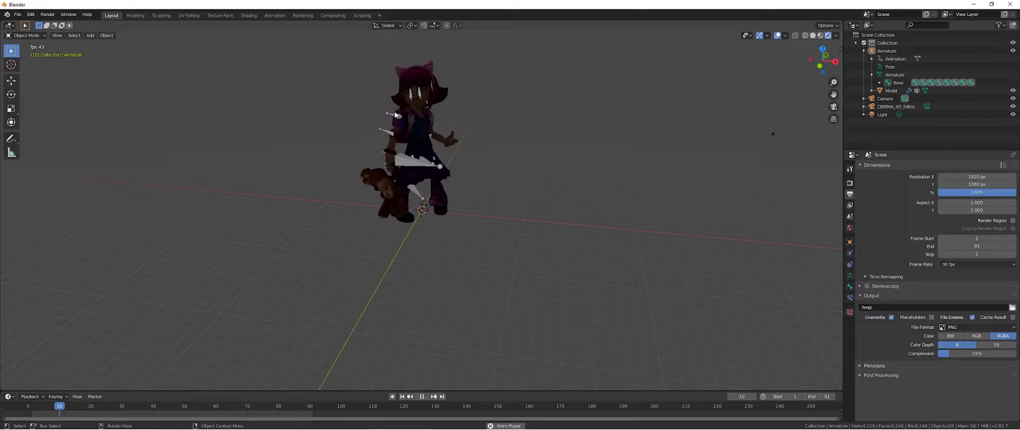
# - Stop the animation playback and save the project as Annie.blend
pyautogui.press('space')
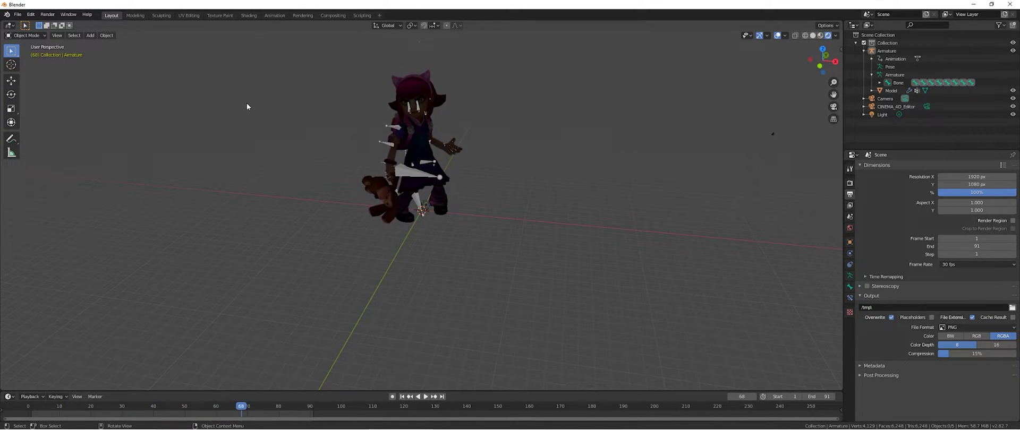
pyautogui.press('space')
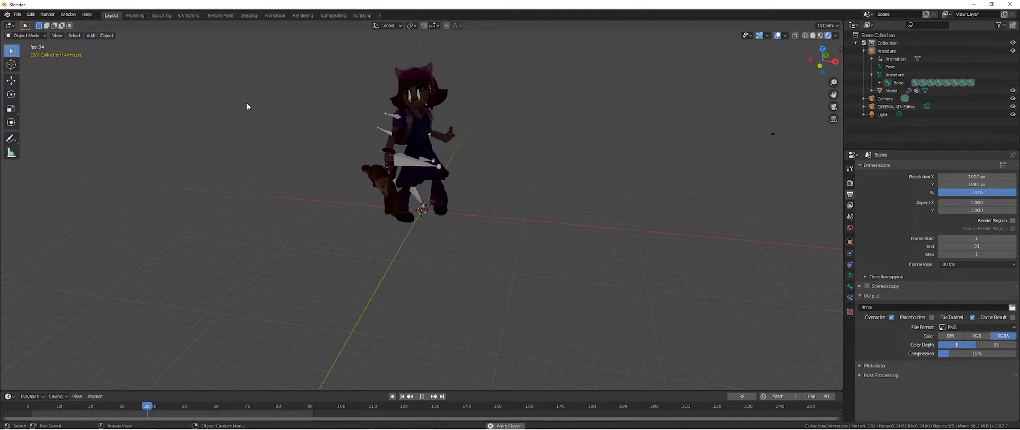
pyautogui.press('space')
pyautogui.click(21, 14)
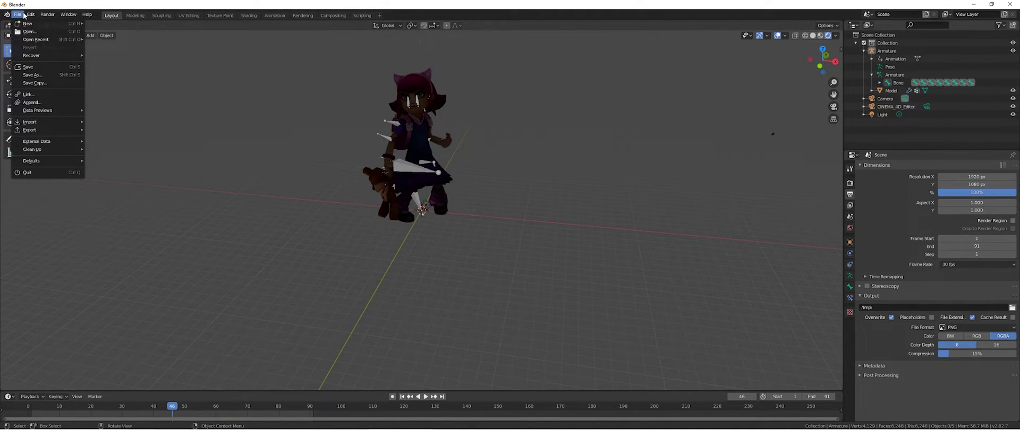
pyautogui.click(37, 75)
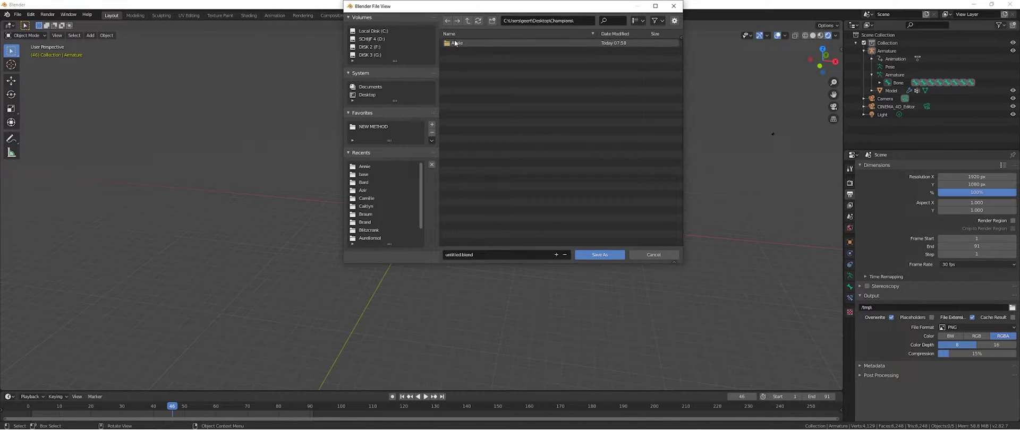
pyautogui.click(471, 255)
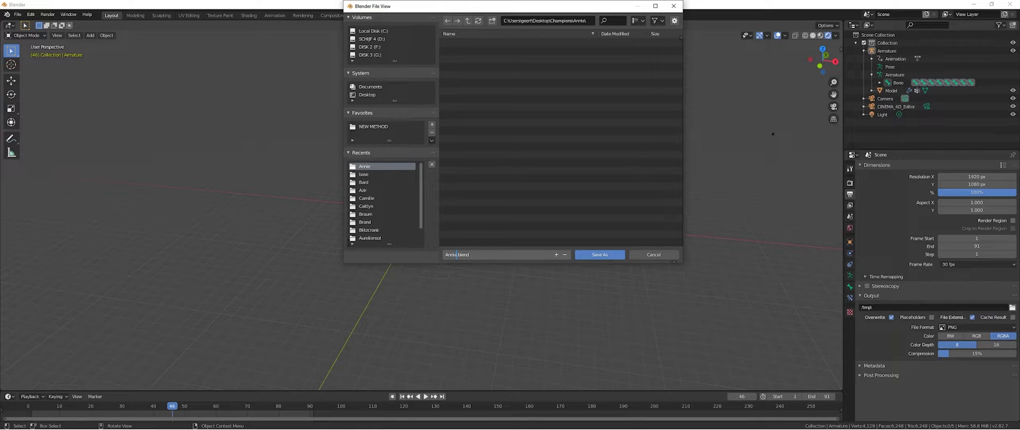
pyautogui.click(596, 255)
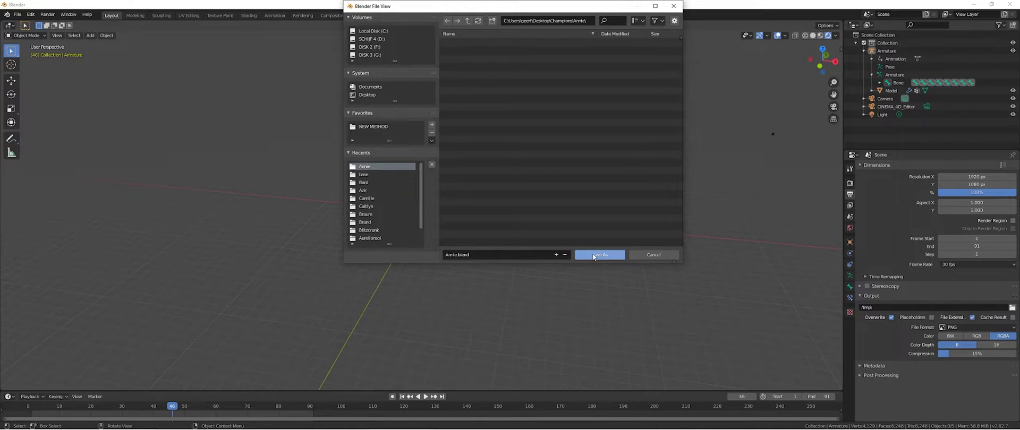
# - Display annie_base_2012_cm.dds in the UV Editing workspace's image view
pyautogui.click(190, 16)
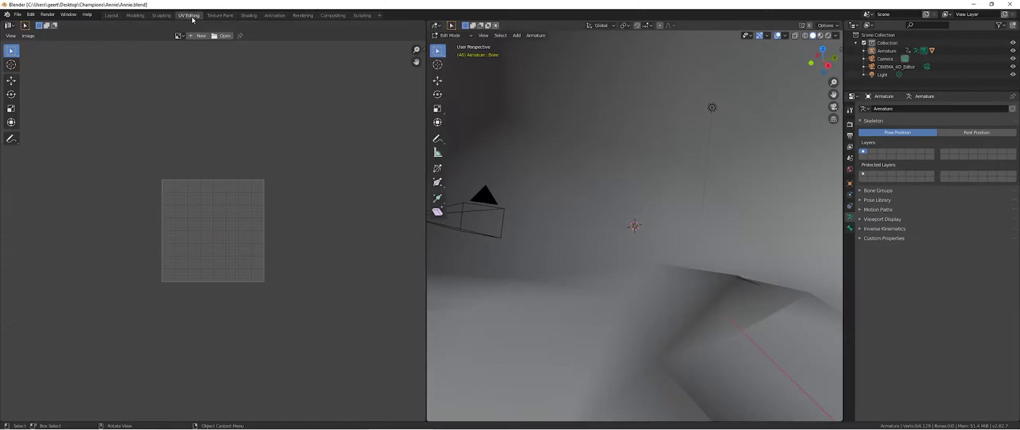
pyautogui.click(179, 36)
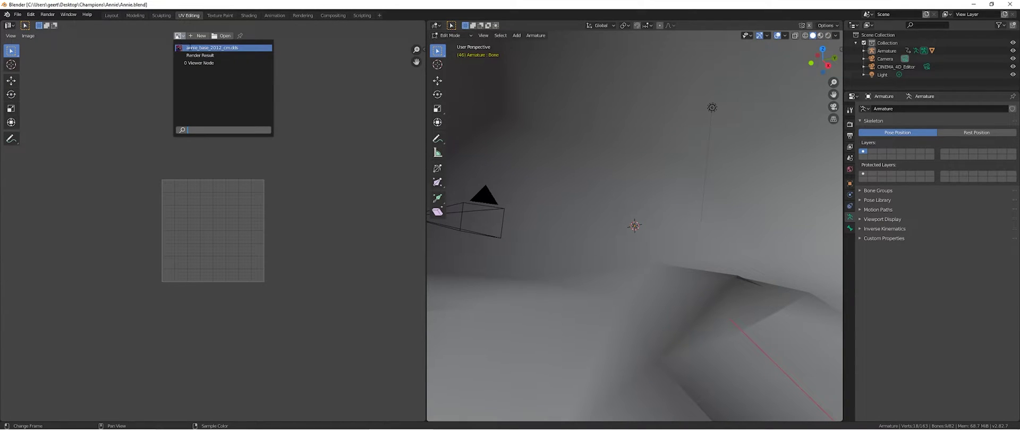
pyautogui.click(189, 47)
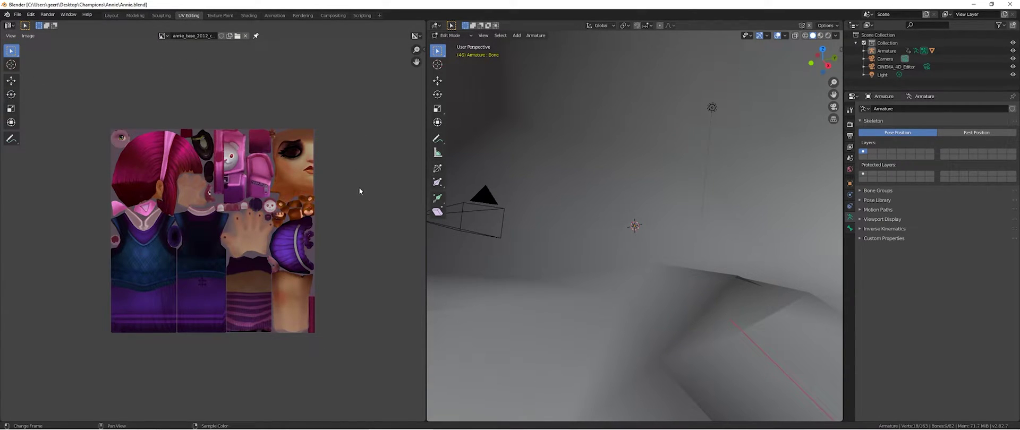
# - Save the texture image as a Targa file in the Annie folder
pyautogui.click(28, 35)
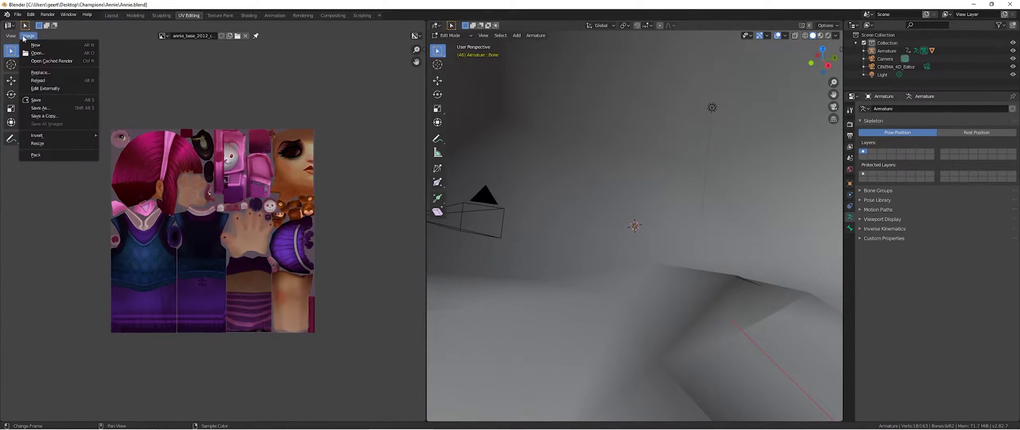
pyautogui.click(53, 112)
pyautogui.click(470, 44)
pyautogui.click(645, 36)
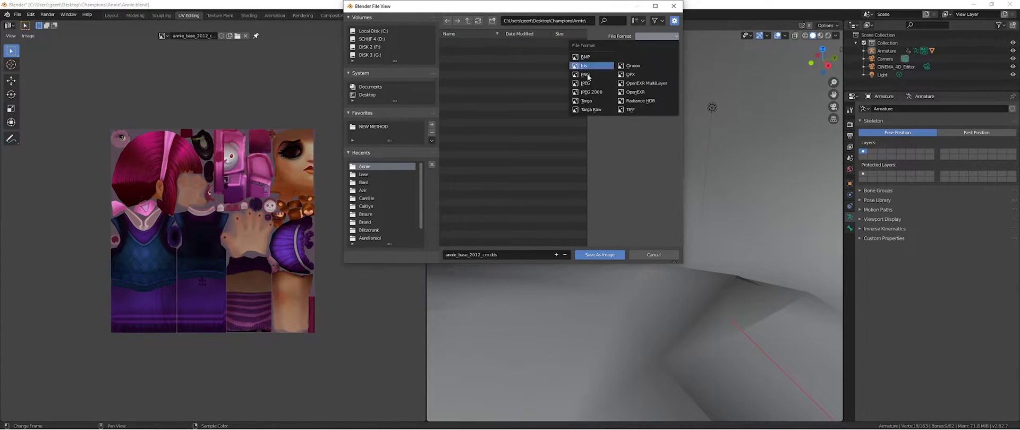
pyautogui.click(584, 102)
pyautogui.click(607, 255)
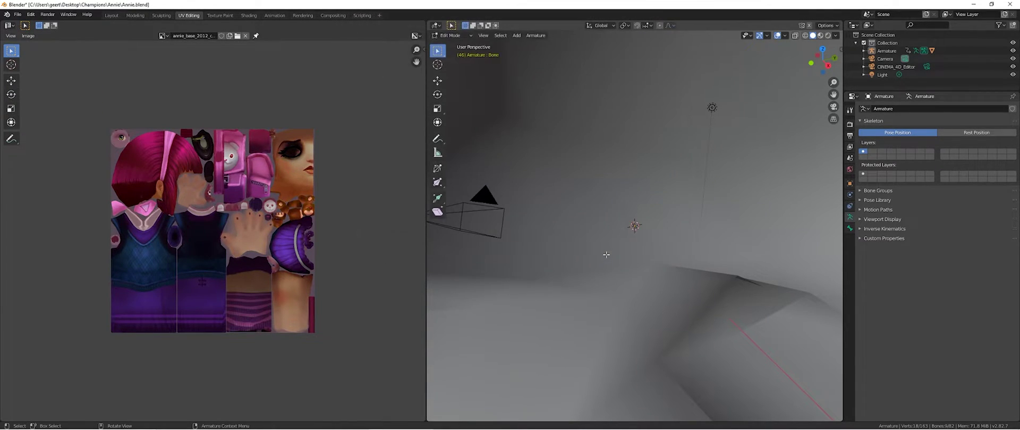
# - Zoom and pan the 3D viewport to bring the whole character into view
pyautogui.scroll(-12, 606, 255)
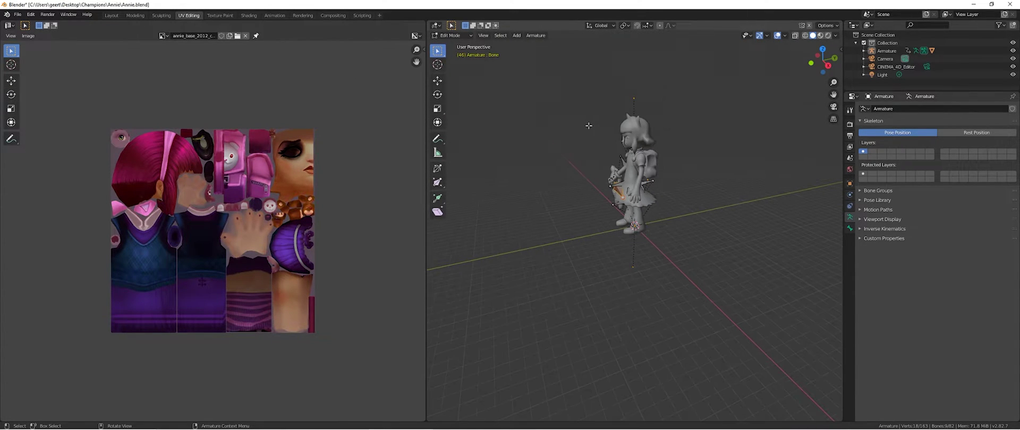
pyautogui.moveTo(611, 146); pyautogui.dragTo(630, 127, button='middle')
pyautogui.scroll(5, 616, 130)
pyautogui.scroll(-3, 621, 127)
pyautogui.scroll(2, 636, 125)
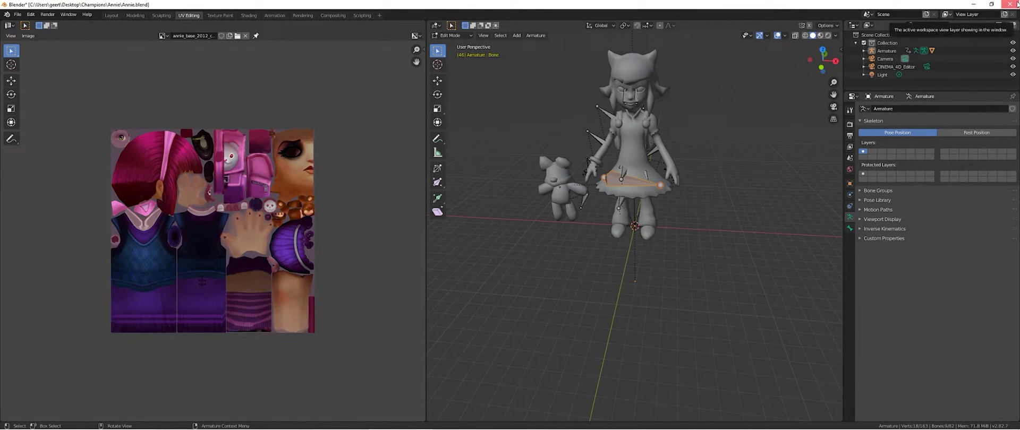
pyautogui.click(18, 15)
# - Export the rigged model as FBX over annie_2012.fbx in the Annie folder, then quit Blender
pyautogui.click(863, 51)
pyautogui.click(872, 75)
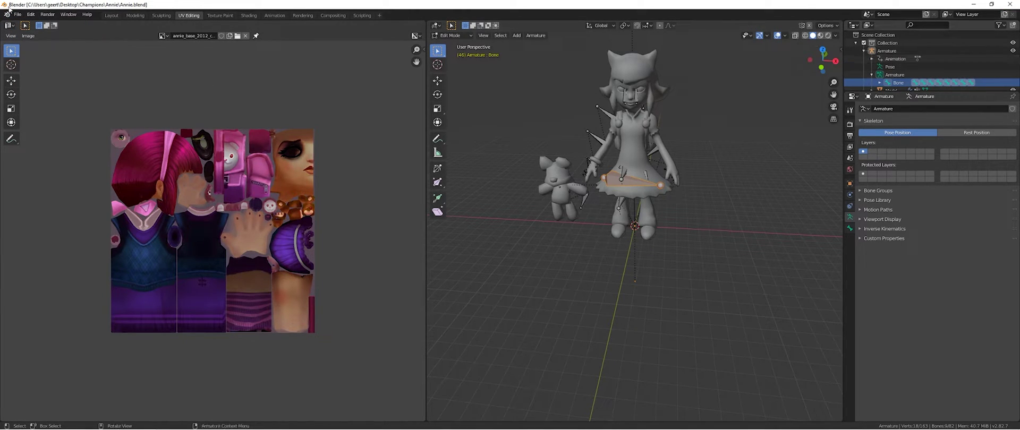
pyautogui.click(17, 14)
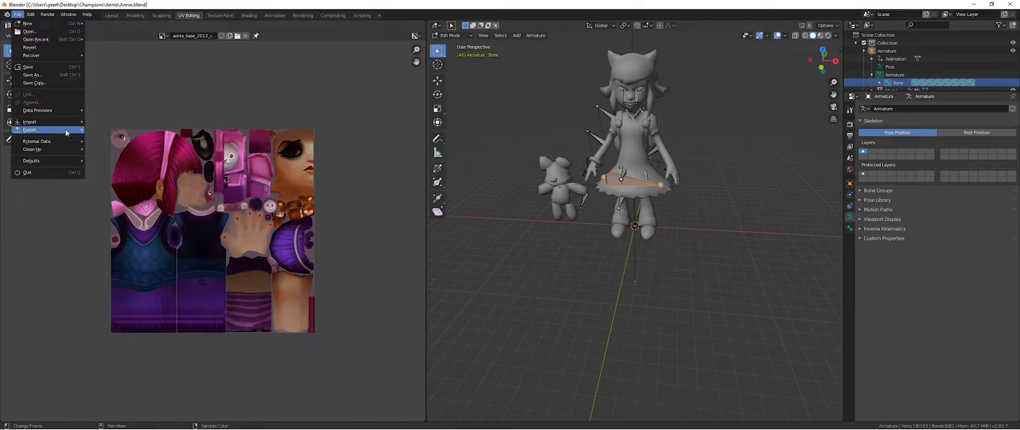
pyautogui.moveTo(48, 129)
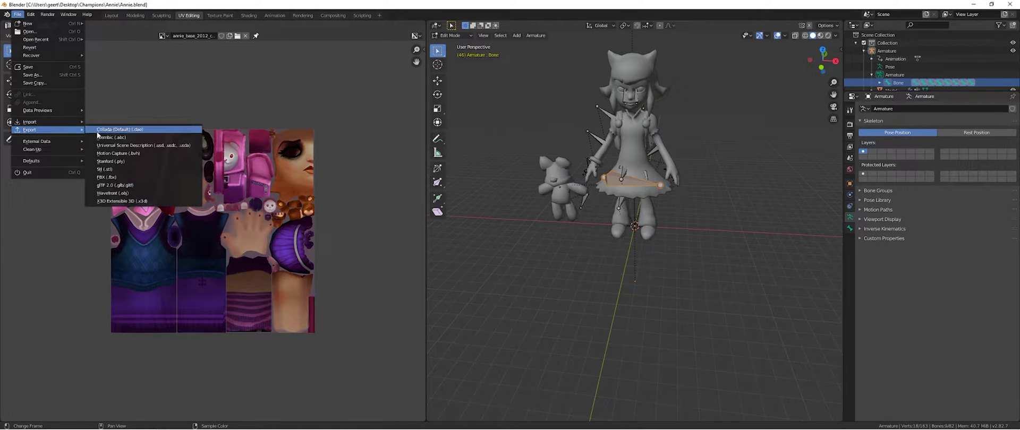
pyautogui.click(127, 175)
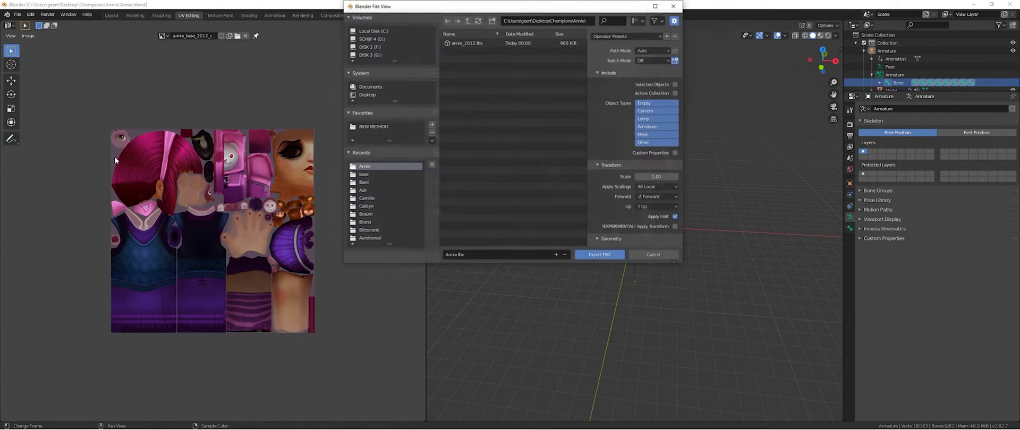
pyautogui.doubleClick(480, 43)
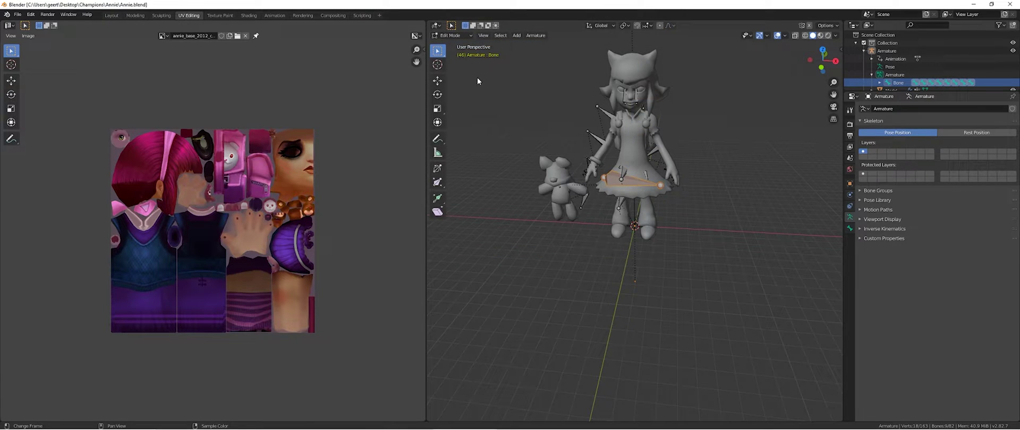
pyautogui.click(1008, 5)
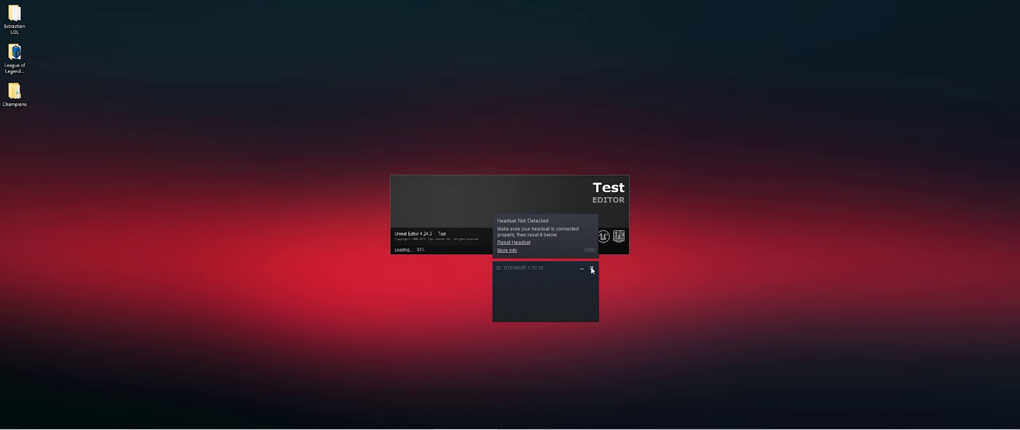
# - Dismiss the SteamVR notification and open the Content Browser's create menu
pyautogui.click(592, 268)
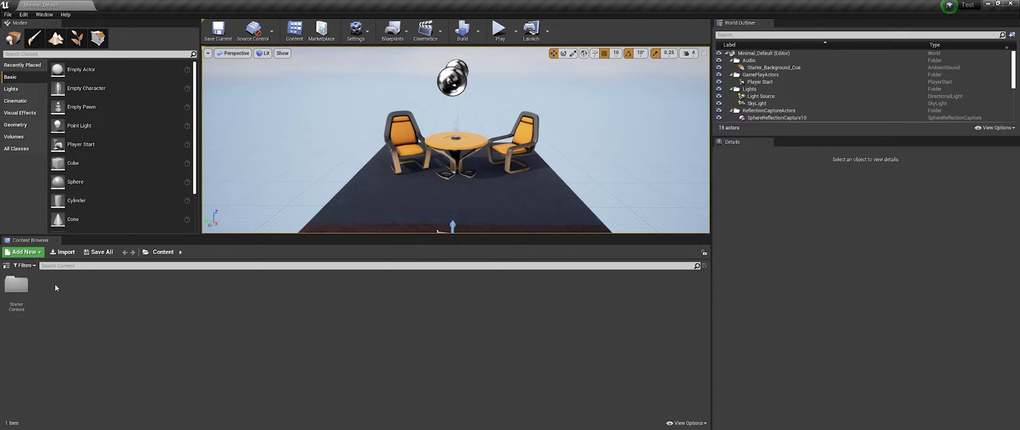
pyautogui.rightClick(55, 288)
# - Create a new content folder named Annie and open it
pyautogui.click(82, 29)
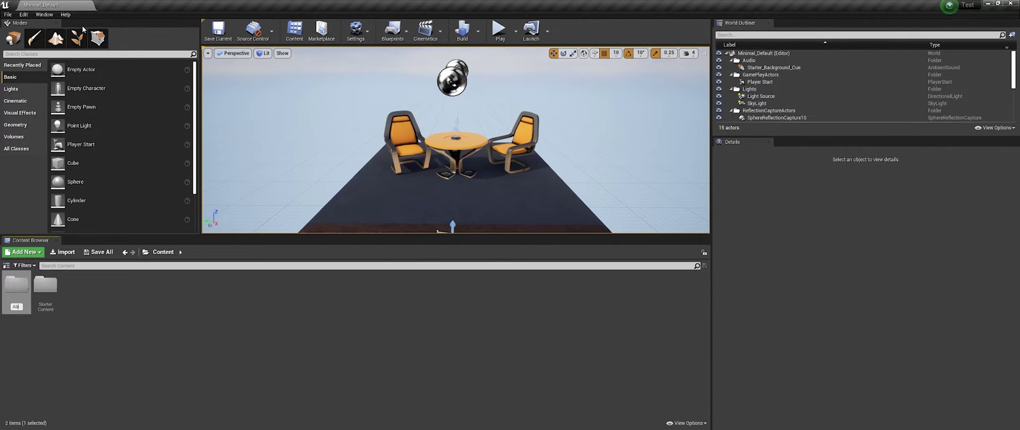
pyautogui.write('Annie')
pyautogui.press('Return')
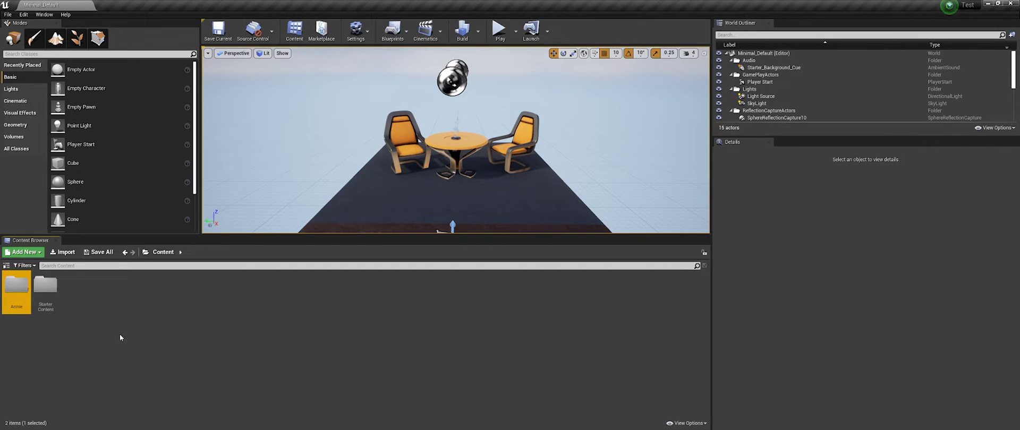
pyautogui.doubleClick(17, 292)
# - Import annie_2012 and annie_base_2012_cm with Import All, overwriting the existing texture
pyautogui.click(64, 251)
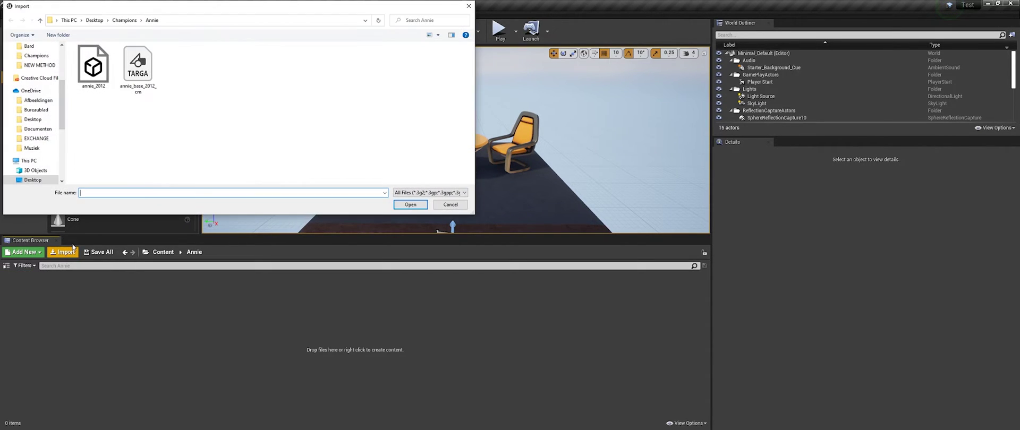
pyautogui.click(94, 64)
pyautogui.keyDown('ctrl'); pyautogui.click(138, 65); pyautogui.keyUp('ctrl')
pyautogui.click(410, 205)
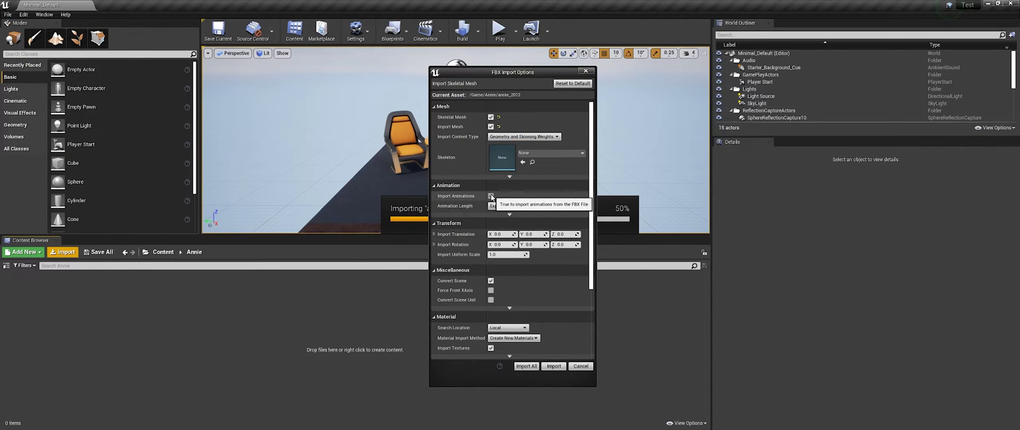
pyautogui.click(533, 366)
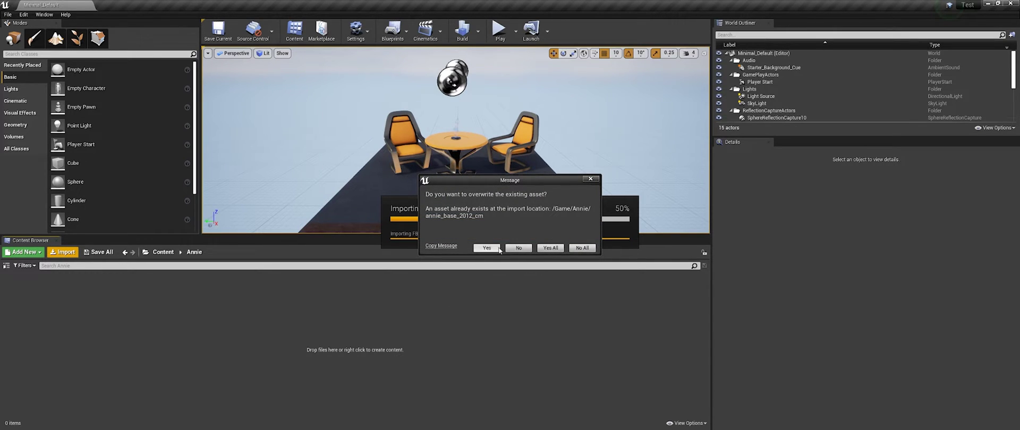
pyautogui.click(490, 250)
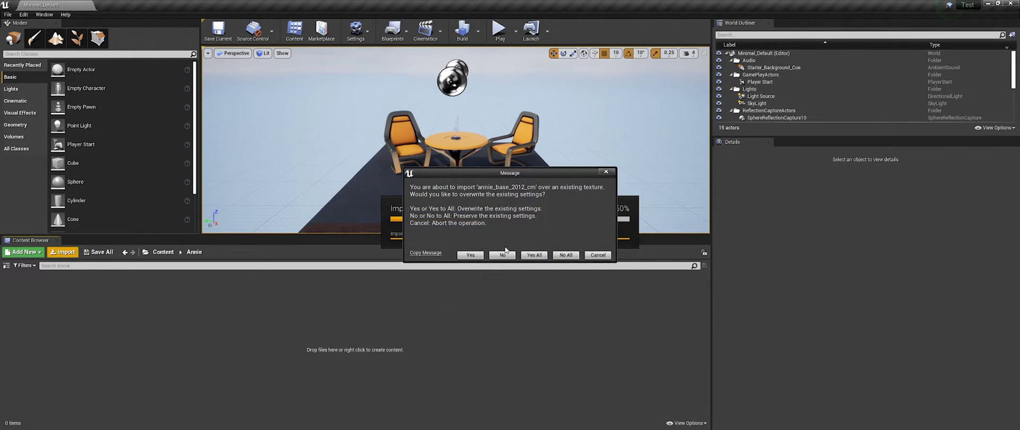
pyautogui.click(529, 255)
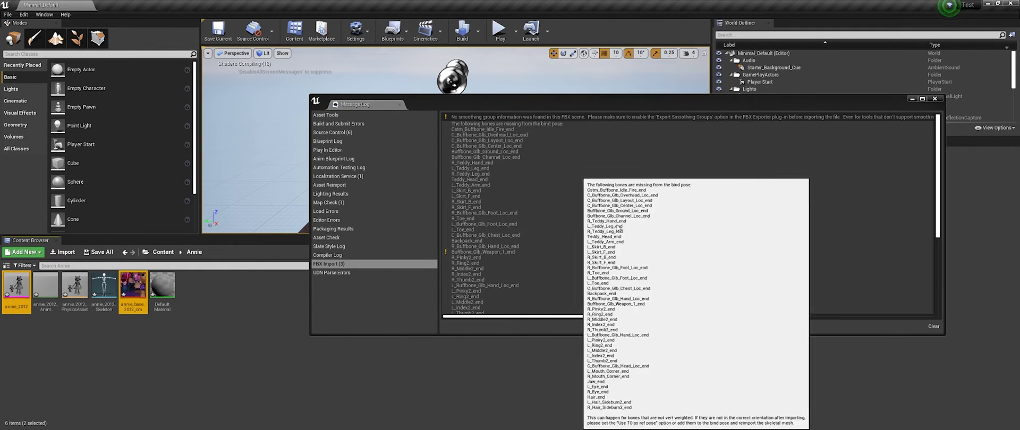
pyautogui.click(934, 98)
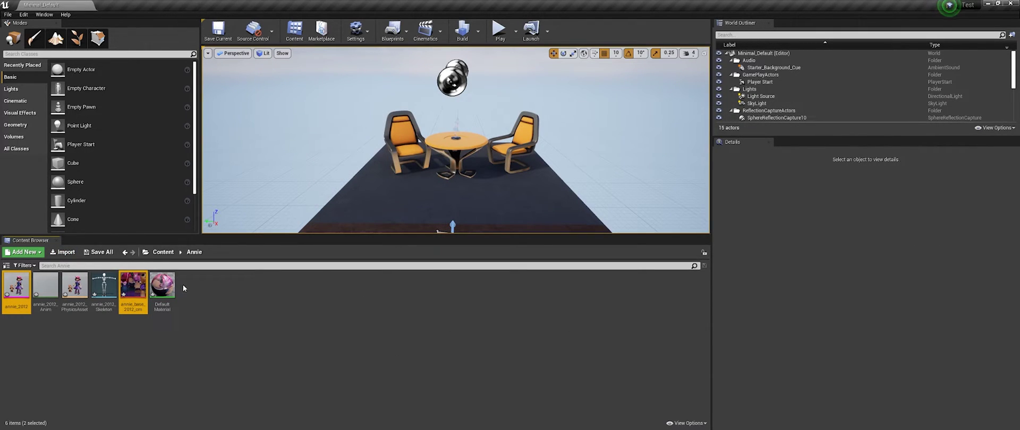
# - Place the annie_2012_Anim asset on the floor near the table
pyautogui.click(277, 288)
pyautogui.click(163, 286)
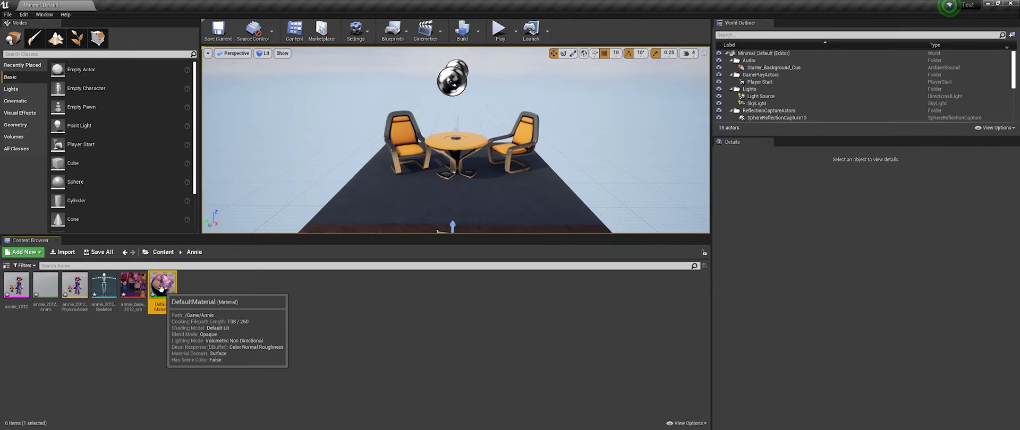
pyautogui.click(133, 285)
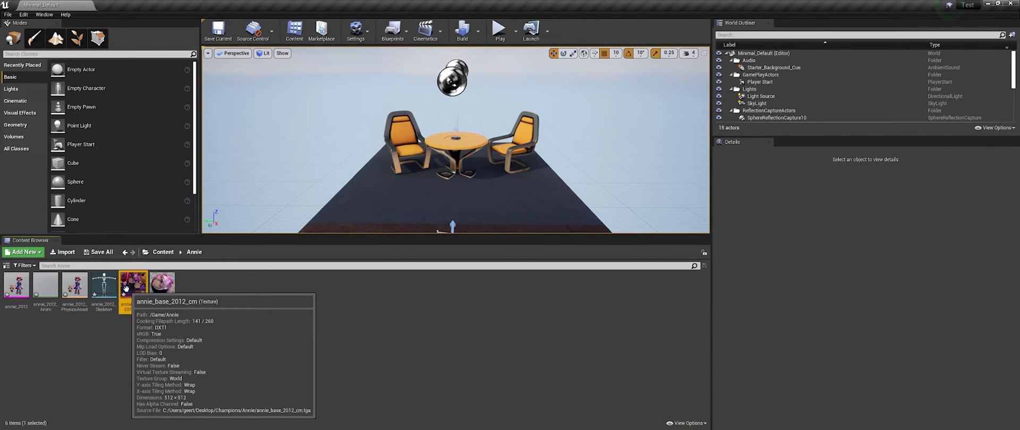
pyautogui.click(71, 287)
pyautogui.click(46, 286)
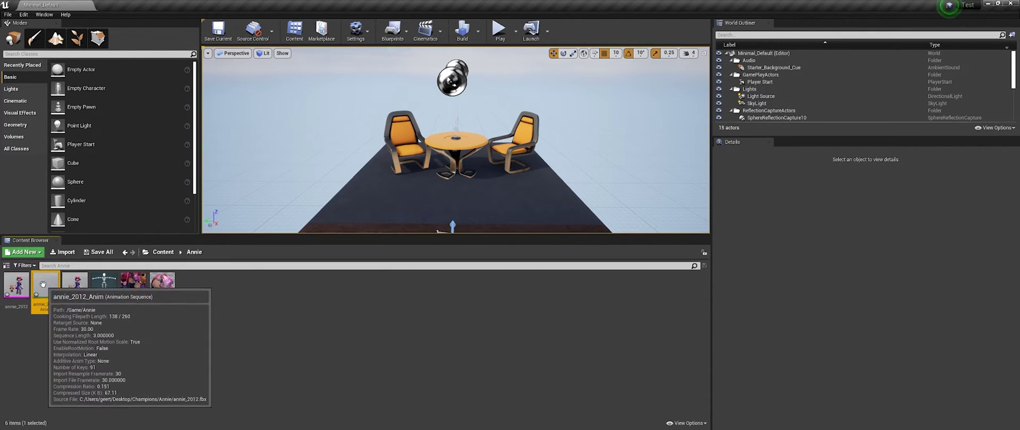
pyautogui.moveTo(46, 285); pyautogui.dragTo(358, 204)
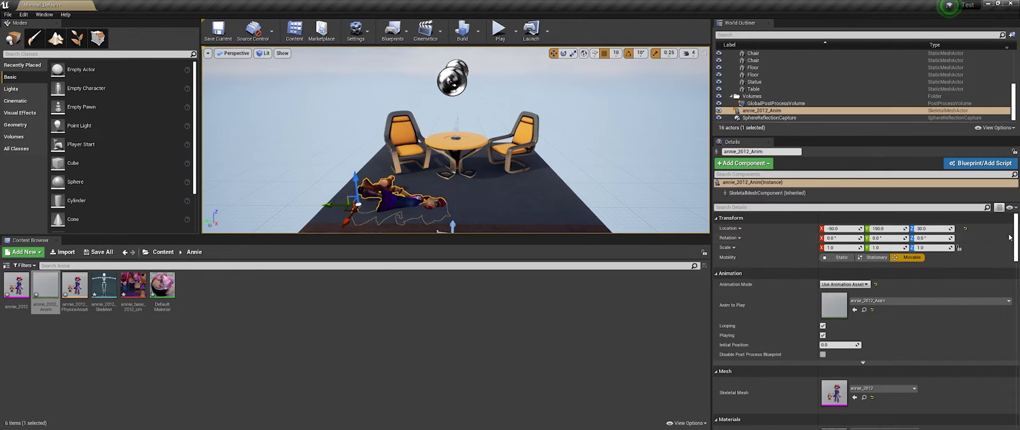
# - Rotate Annie 90° on X and -90° on Z, then slide her in front of the table
pyautogui.click(839, 238)
pyautogui.press('Tab')
pyautogui.press('Tab')
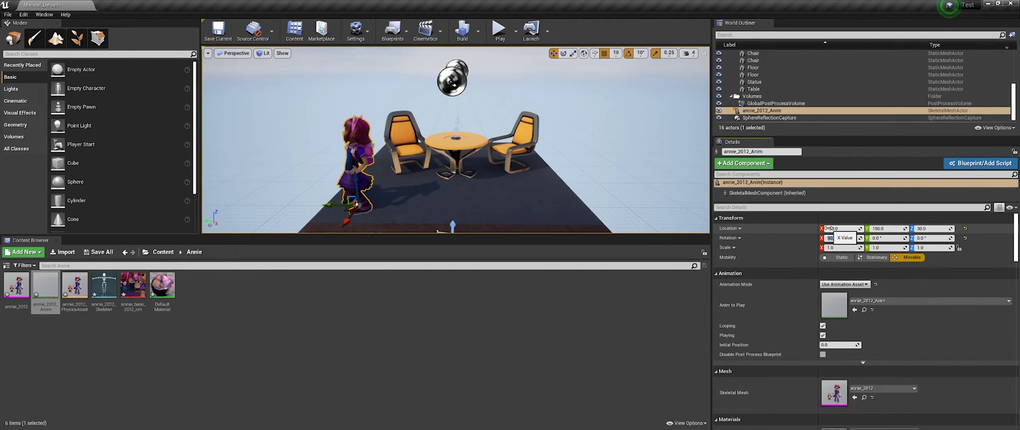
pyautogui.write('-')
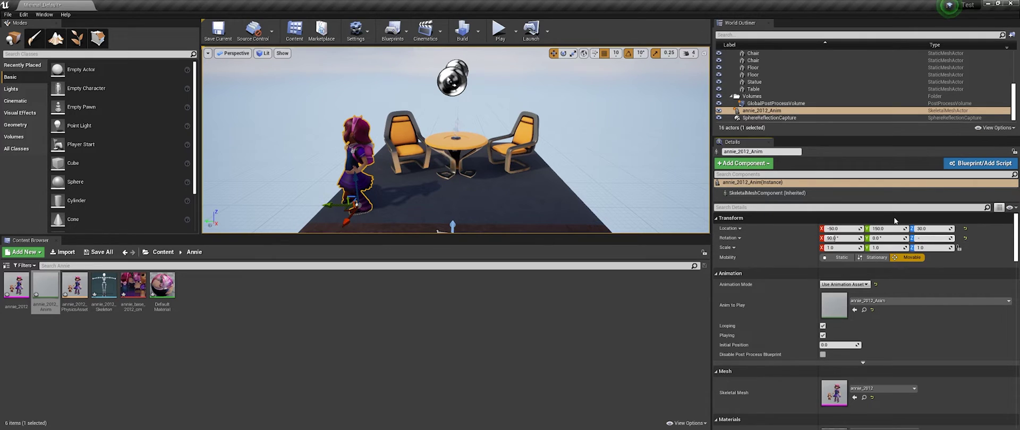
pyautogui.write('90')
pyautogui.press('Return')
pyautogui.moveTo(338, 204); pyautogui.dragTo(340, 192, button='right')
pyautogui.moveTo(409, 188); pyautogui.dragTo(494, 198)
# - Preview the level playing, then open the Default Material for editing
pyautogui.click(499, 30)
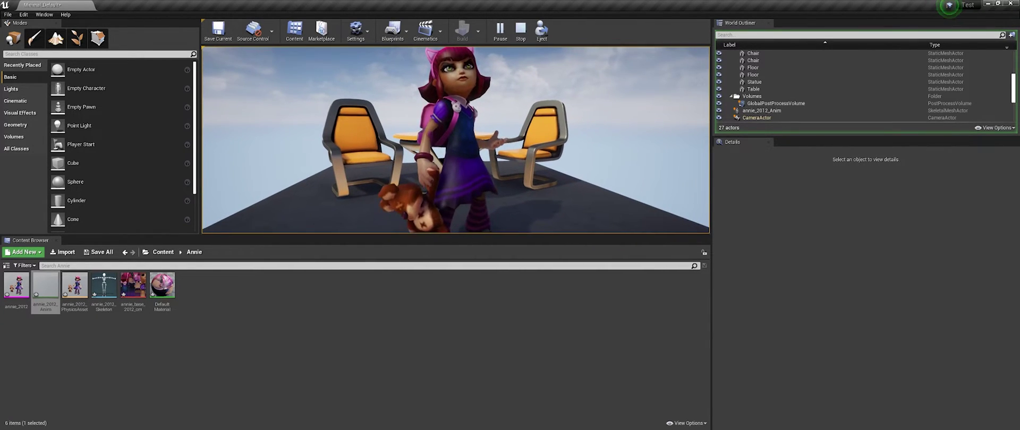
pyautogui.press('Escape')
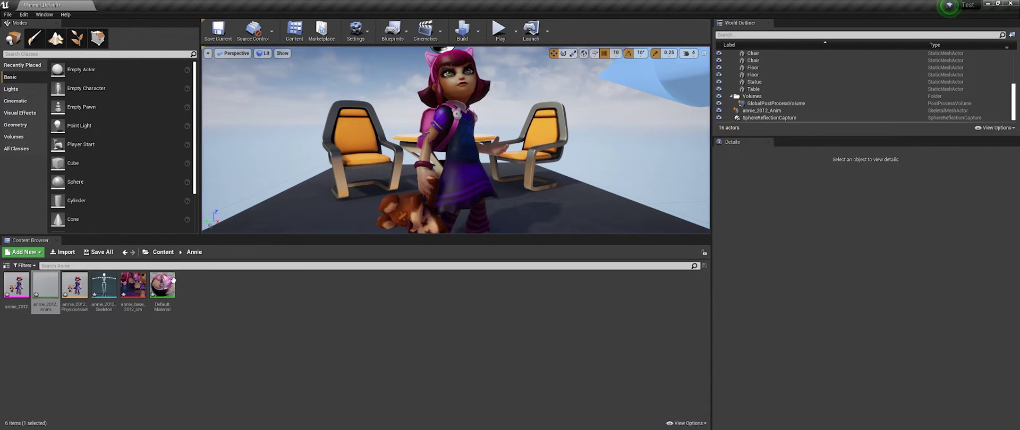
pyautogui.click(162, 287)
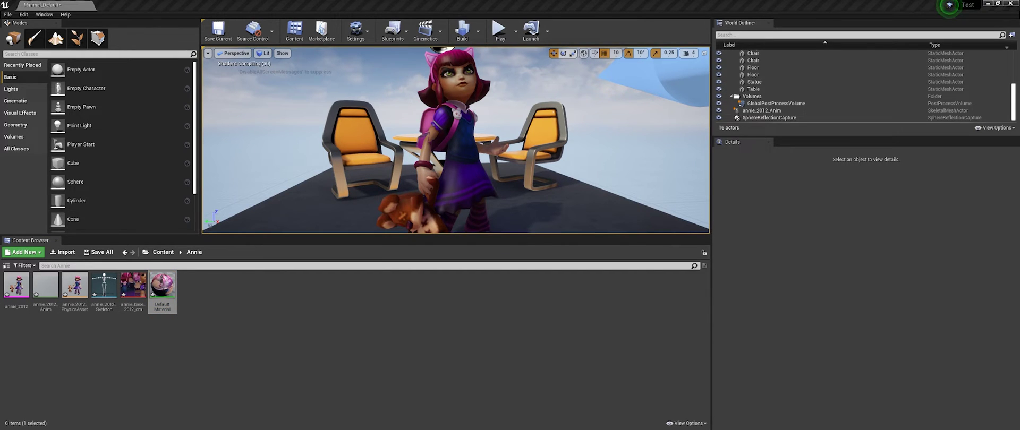
pyautogui.doubleClick(162, 287)
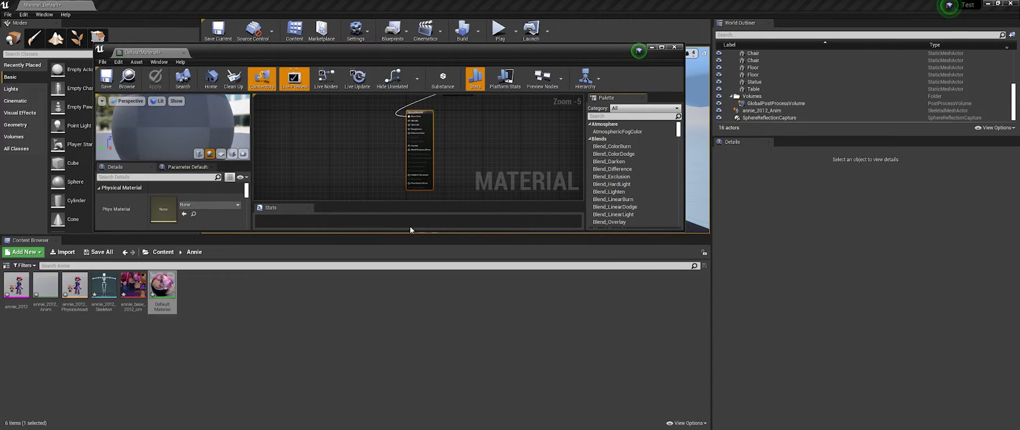
# - Wire the Texture Sample's RGB output into the material's Base Color
pyautogui.moveTo(411, 233); pyautogui.dragTo(407, 355)
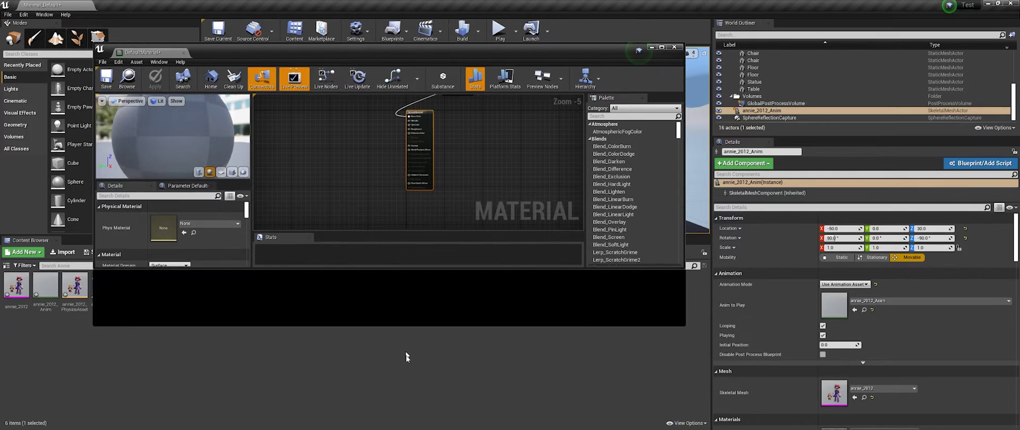
pyautogui.scroll(4, 372, 137)
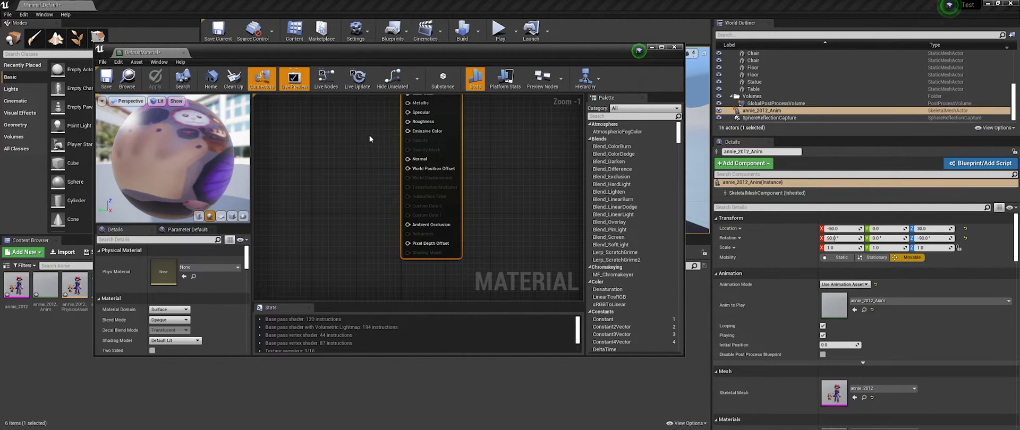
pyautogui.moveTo(370, 139); pyautogui.dragTo(299, 256, button='right')
pyautogui.moveTo(483, 97); pyautogui.dragTo(567, 151)
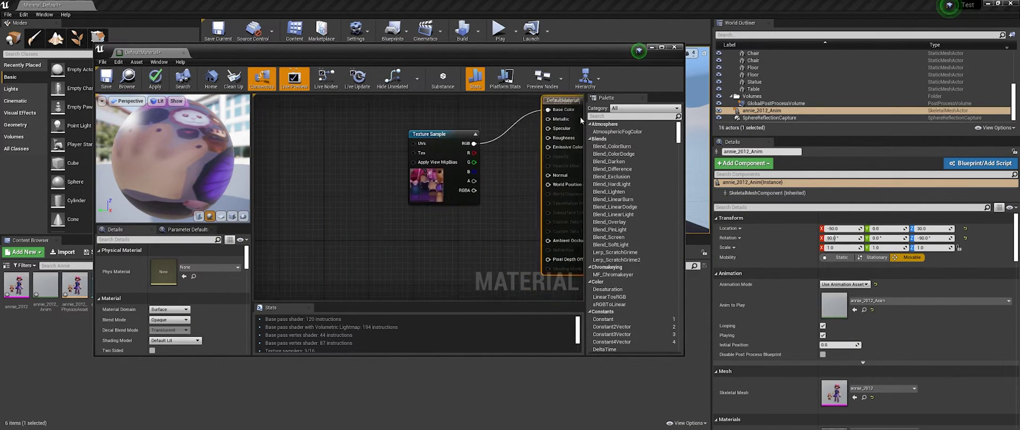
pyautogui.press('Home')
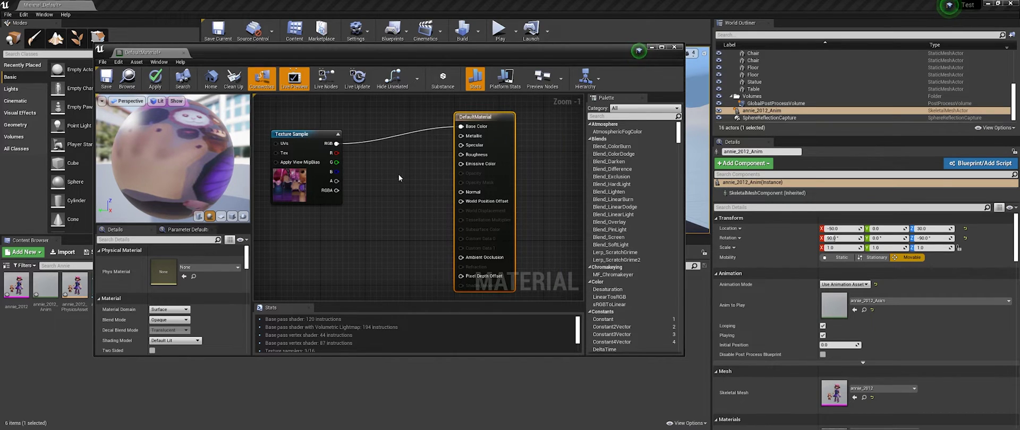
# - Feed a constant 0 into Specular, save the material and close the editor
pyautogui.click(394, 175)
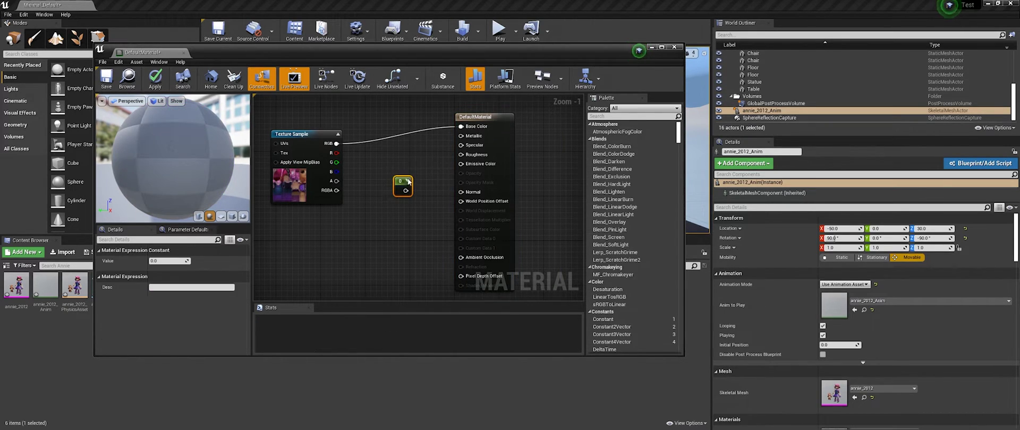
pyautogui.moveTo(406, 190); pyautogui.dragTo(461, 155)
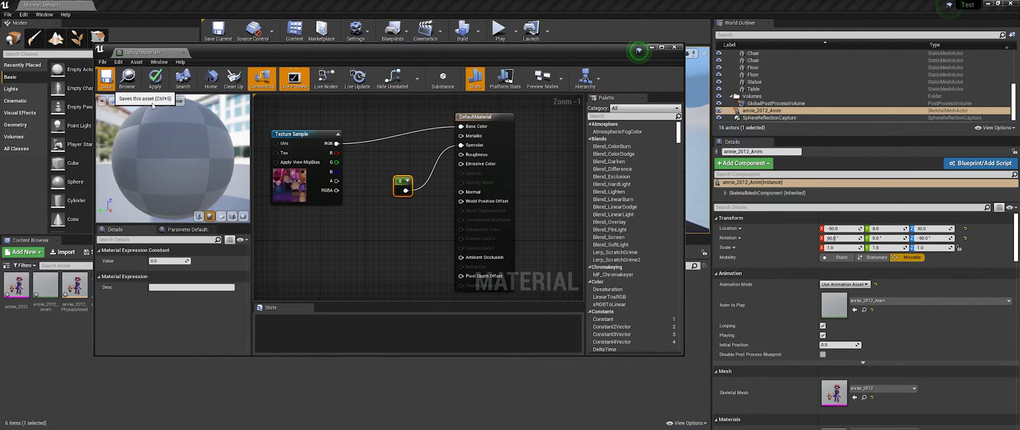
pyautogui.hotkey('ctrl', 's')
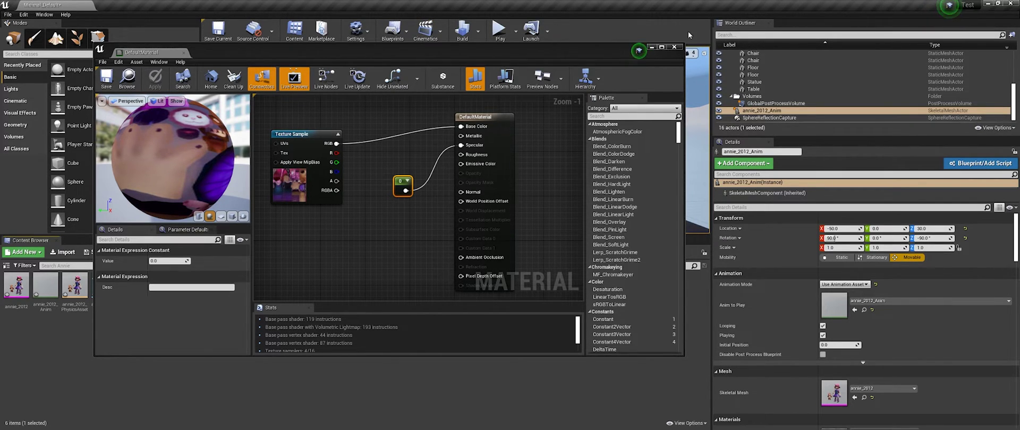
pyautogui.click(674, 47)
pyautogui.moveTo(508, 83); pyautogui.dragTo(451, 91)
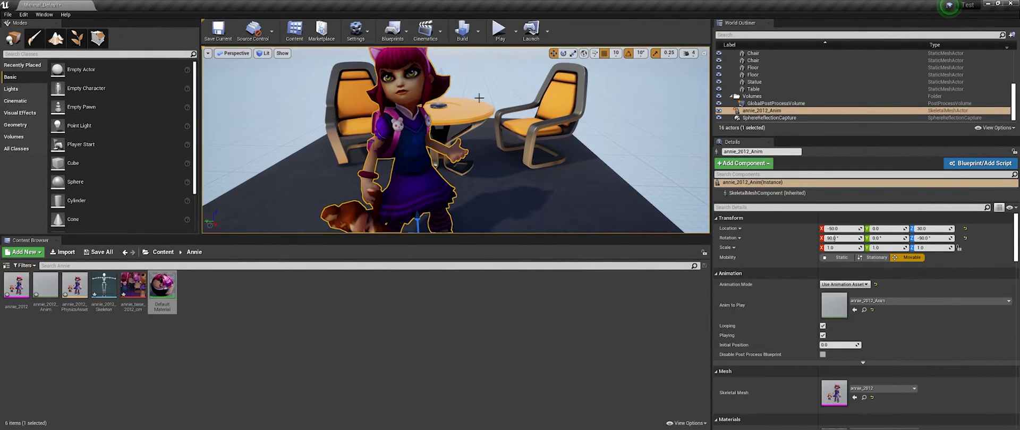
pyautogui.click(499, 29)
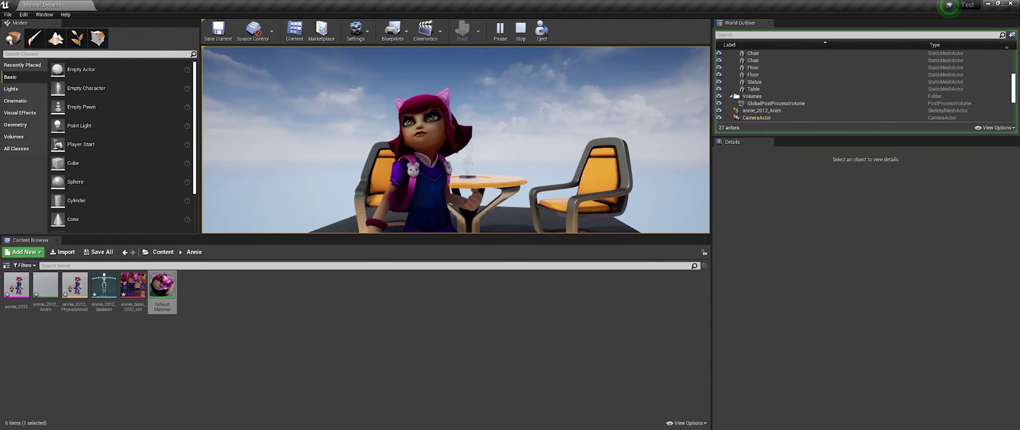
pyautogui.press('Escape')
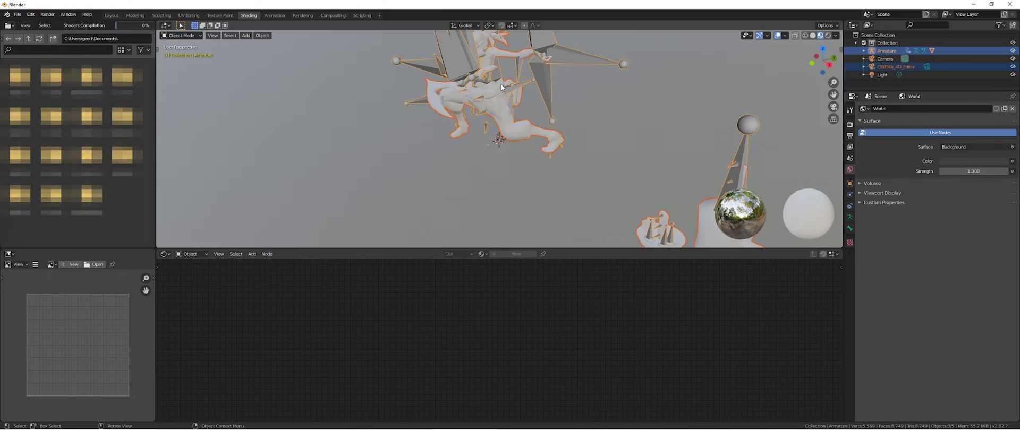
# - Hide the armature and preview the character's animation
pyautogui.moveTo(501, 87); pyautogui.dragTo(499, 116, button='middle')
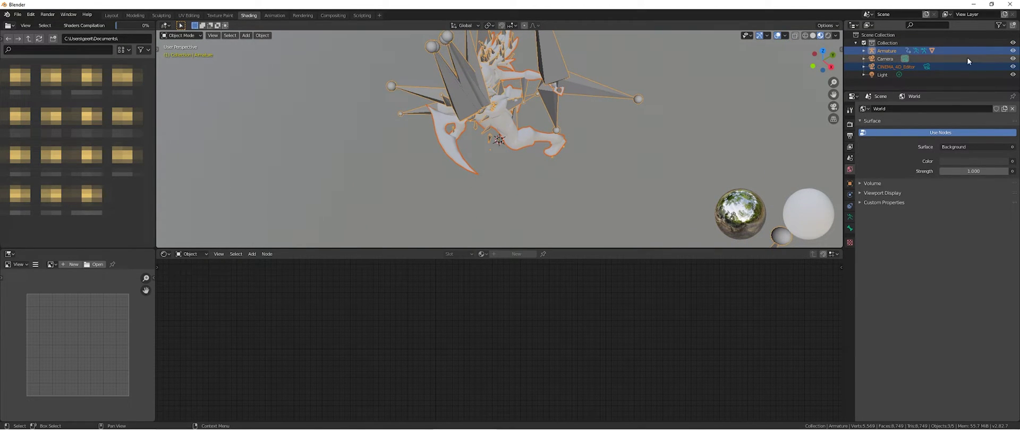
pyautogui.click(1013, 50)
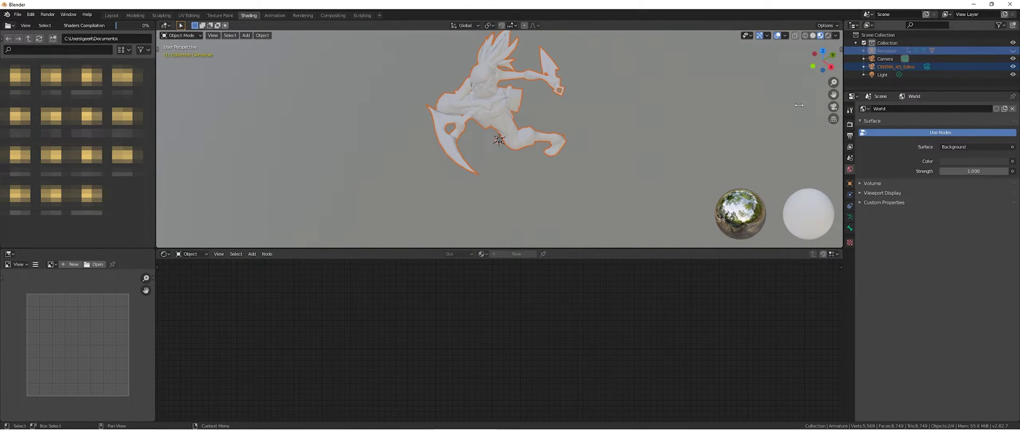
pyautogui.moveTo(528, 96); pyautogui.dragTo(532, 87, button='middle')
pyautogui.press('space')
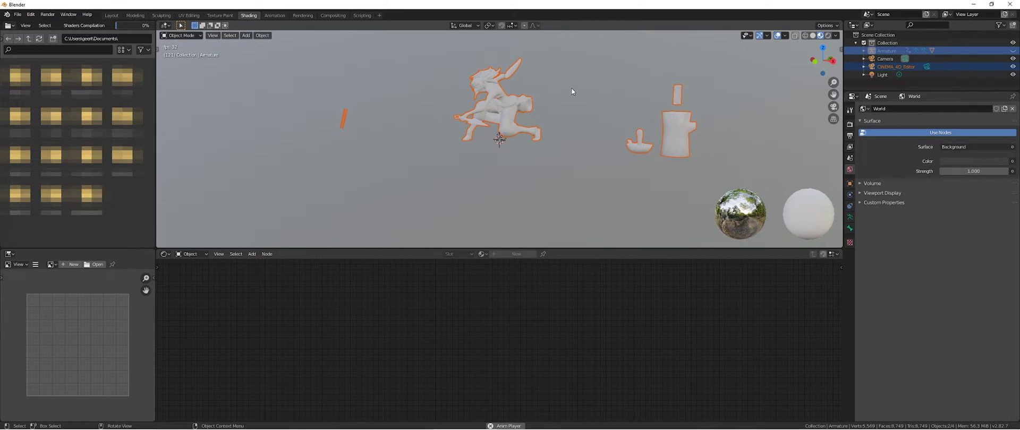
pyautogui.press('space')
# - Delete the Normal Map node from the character's DefaultMaterial
pyautogui.click(501, 91)
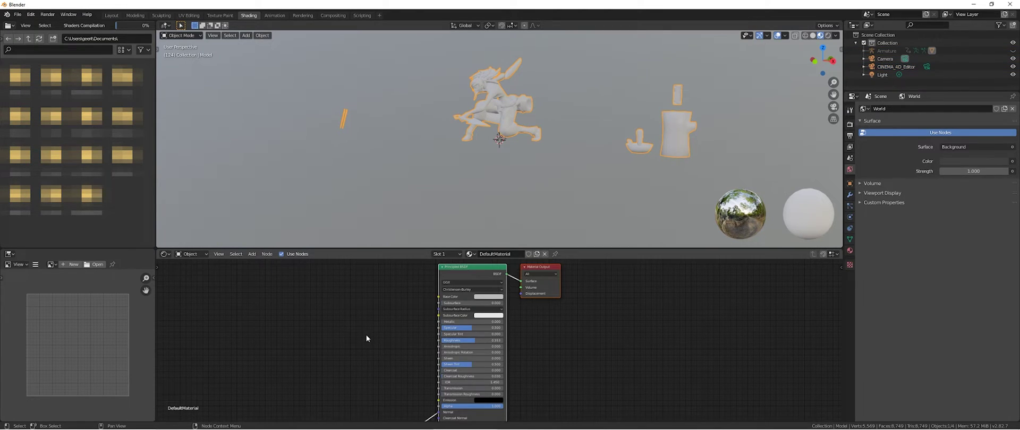
pyautogui.scroll(-2, 365, 334)
pyautogui.moveTo(412, 398); pyautogui.dragTo(399, 303)
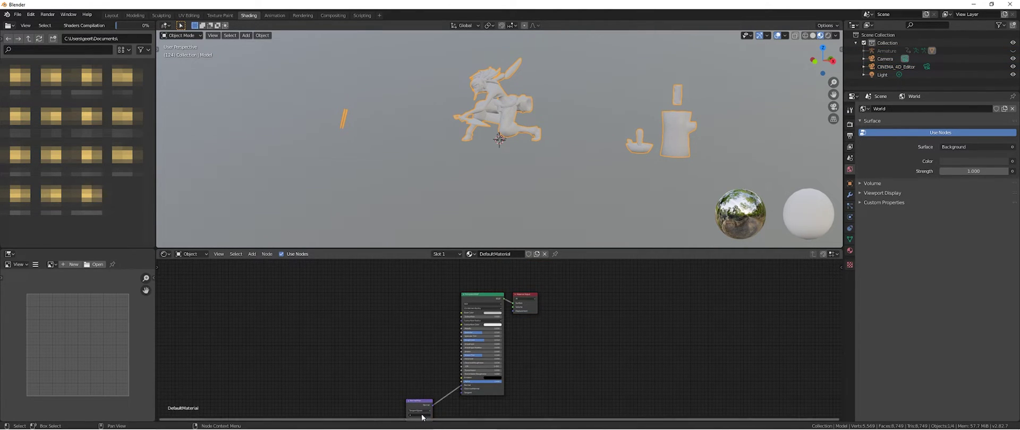
pyautogui.moveTo(414, 407); pyautogui.dragTo(386, 312)
pyautogui.press('x')
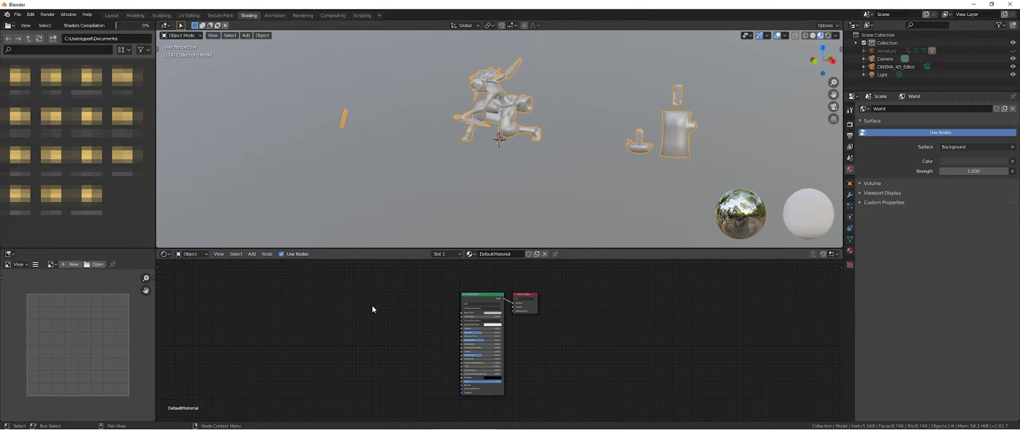
# - Add an Image Texture node loading akali/skins/base/akali_base_tx_cm.dds
pyautogui.click(250, 254)
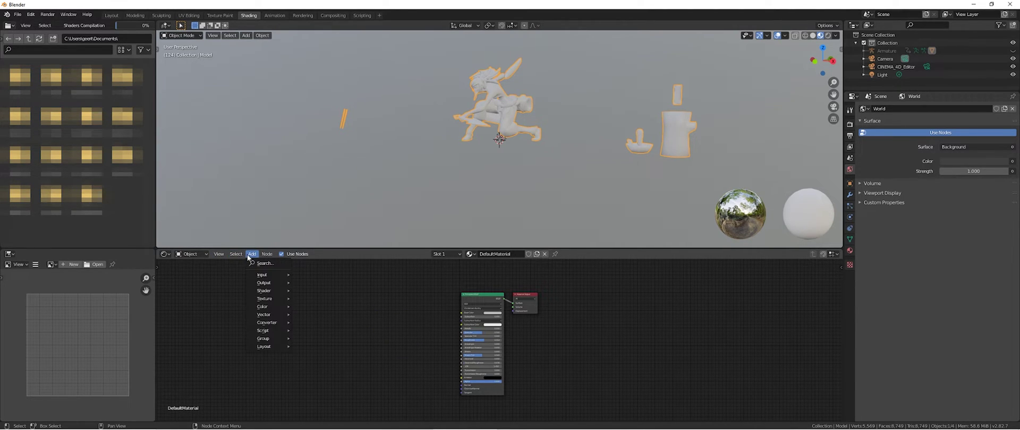
pyautogui.moveTo(268, 299)
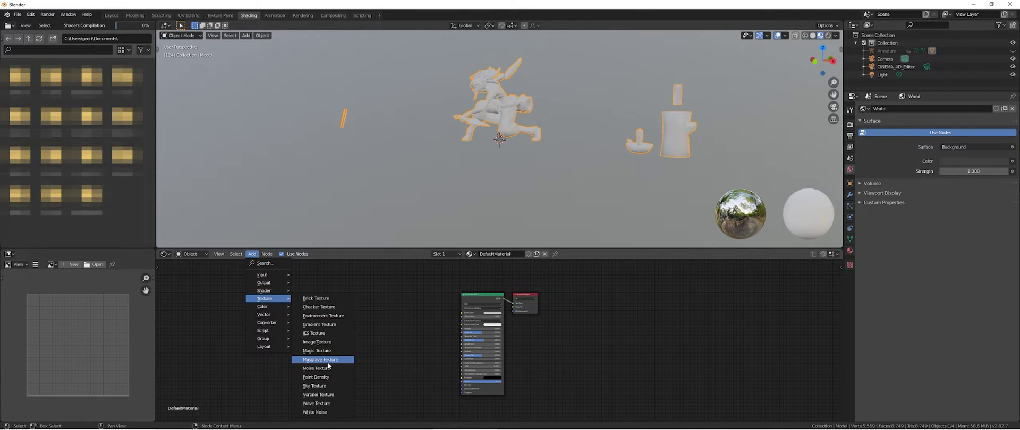
pyautogui.click(317, 342)
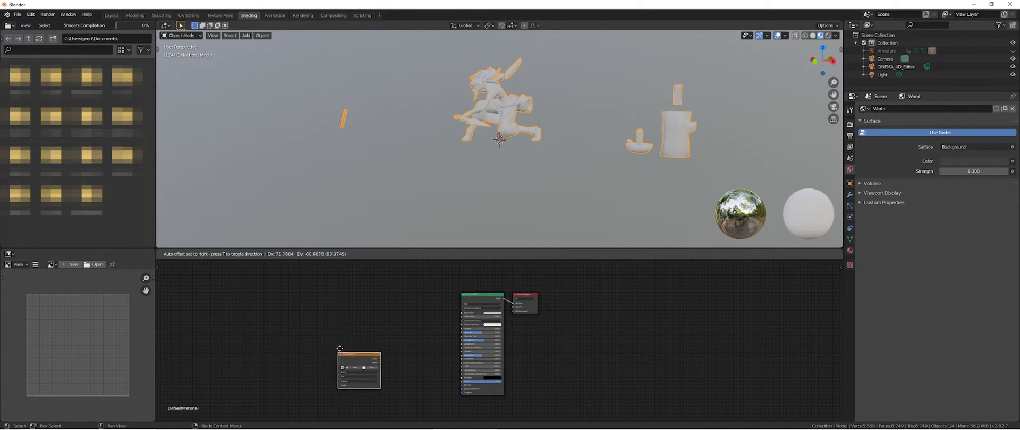
pyautogui.click(382, 324)
pyautogui.click(387, 321)
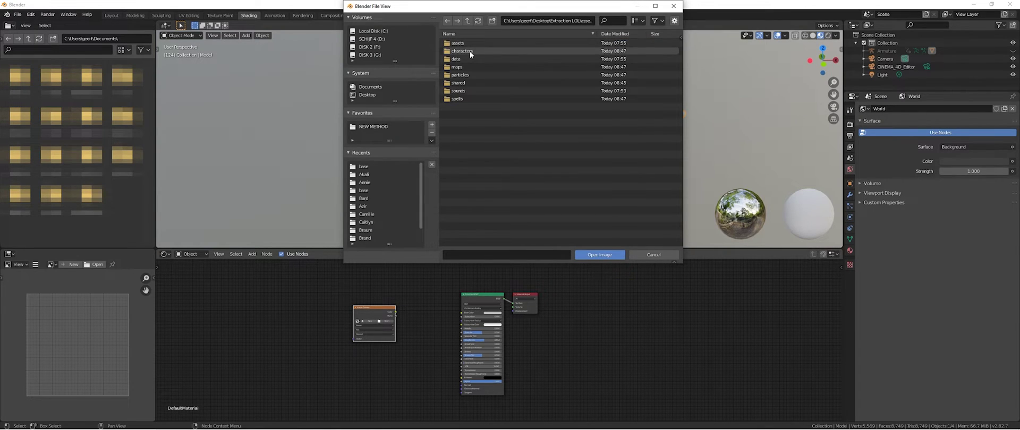
pyautogui.doubleClick(469, 57)
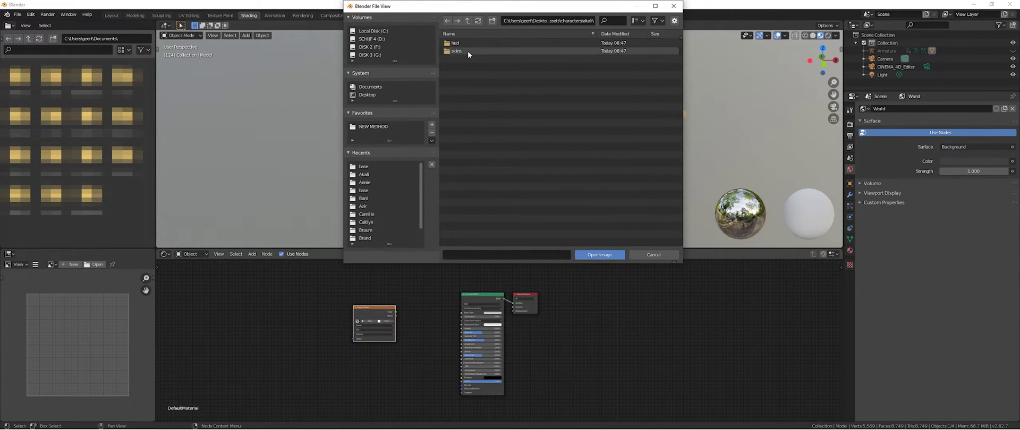
pyautogui.doubleClick(468, 51)
pyautogui.doubleClick(467, 43)
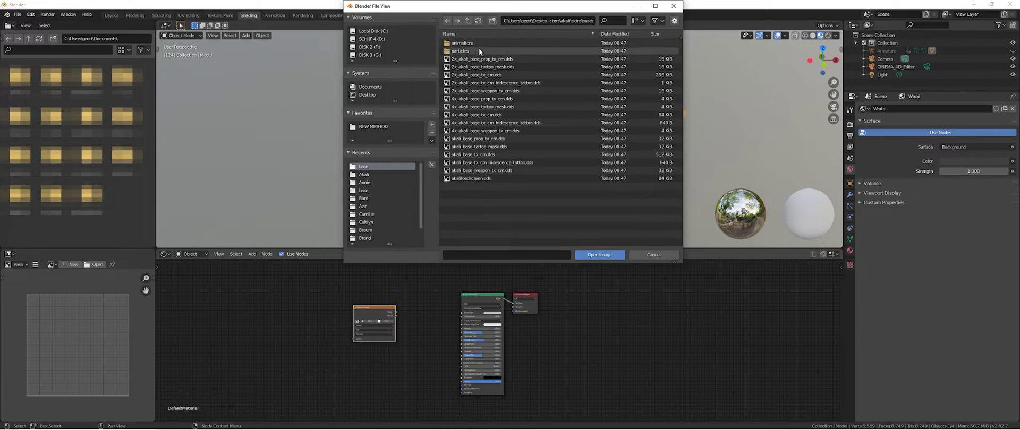
pyautogui.doubleClick(506, 154)
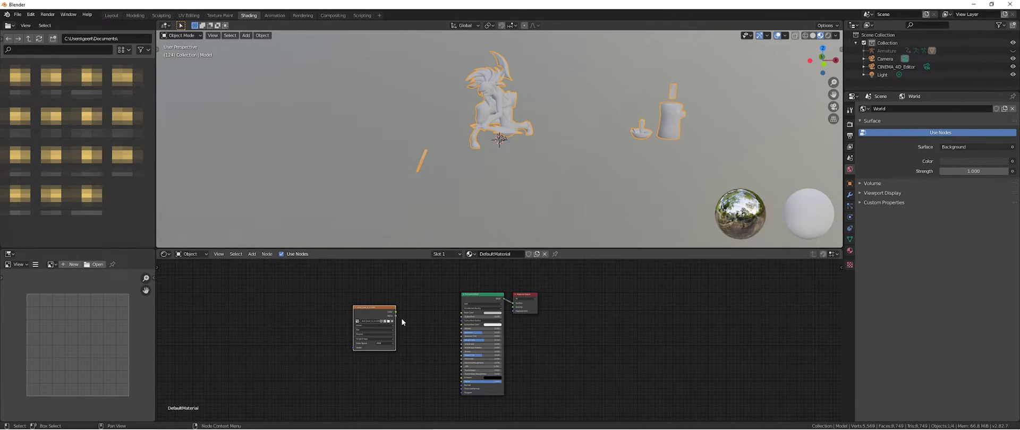
# - Connect the image's Color to the Principled BSDF Base Color and inspect the textured character
pyautogui.moveTo(395, 312); pyautogui.dragTo(462, 313)
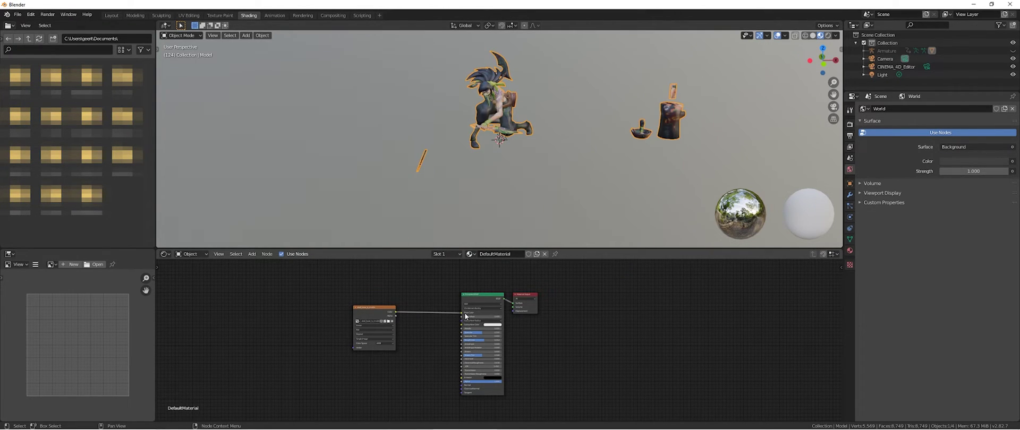
pyautogui.moveTo(479, 159); pyautogui.dragTo(520, 119, button='middle')
pyautogui.scroll(5, 408, 151)
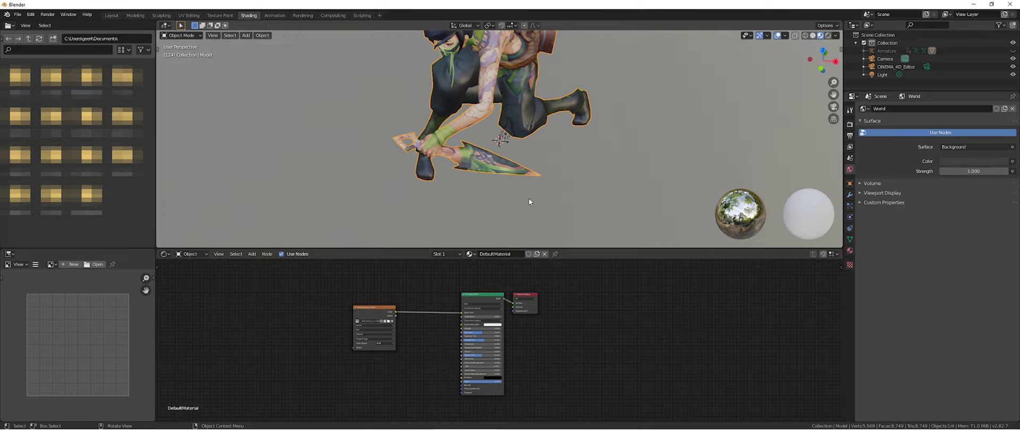
pyautogui.scroll(-5, 529, 202)
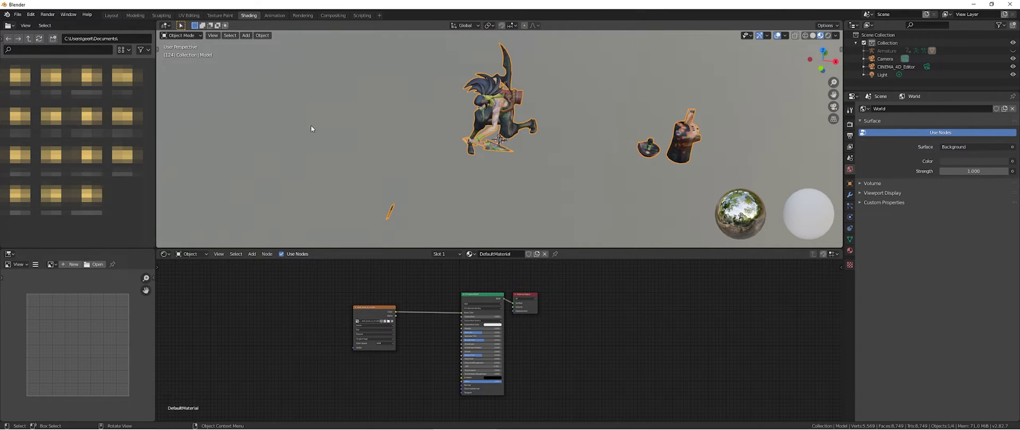
pyautogui.click(111, 15)
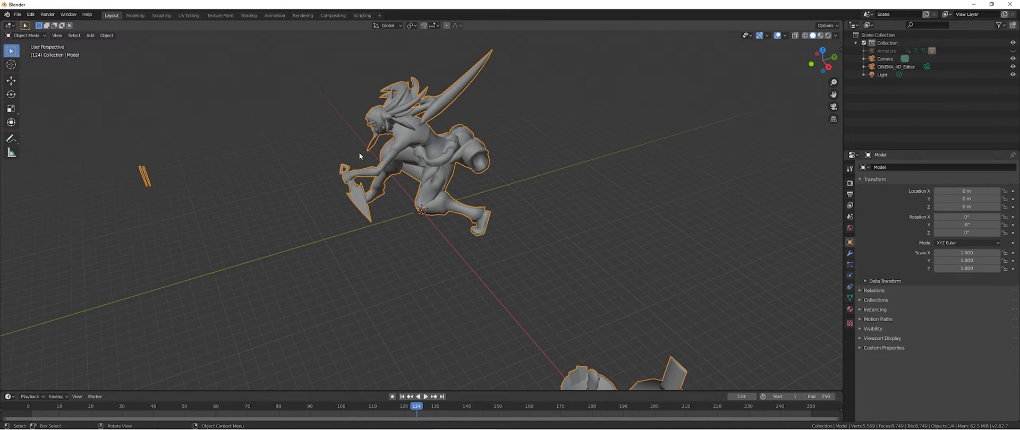
# - In Edit Mode, select all linked faces of the weapon blade and handle
pyautogui.moveTo(359, 152); pyautogui.dragTo(385, 166, button='middle')
pyautogui.press('Tab')
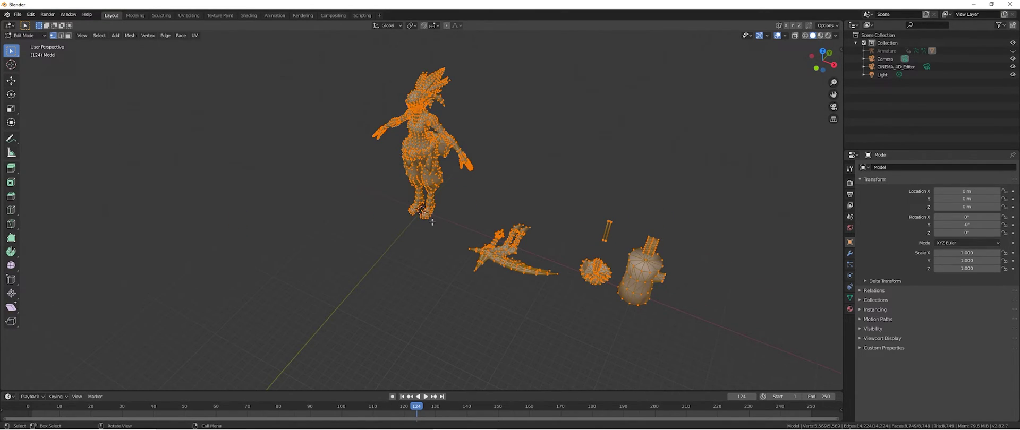
pyautogui.scroll(4, 540, 303)
pyautogui.hotkey('alt', 'a')
pyautogui.moveTo(504, 257); pyautogui.dragTo(438, 245, button='middle')
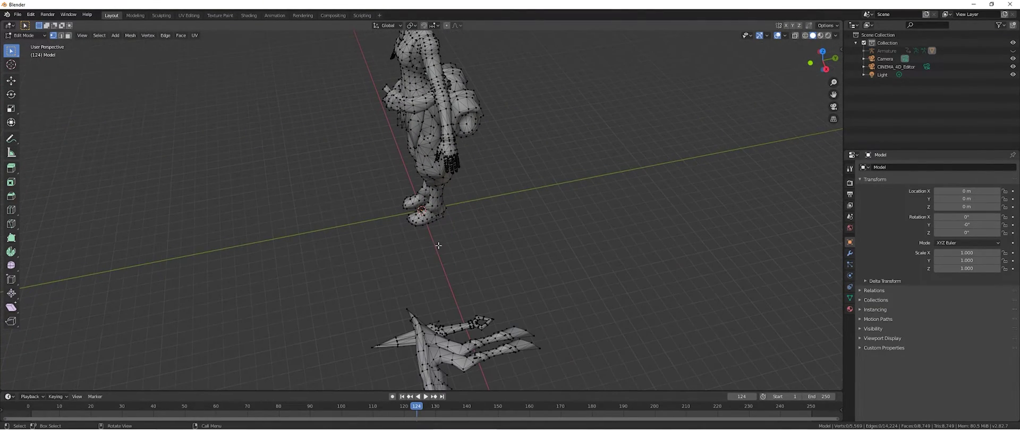
pyautogui.click(68, 35)
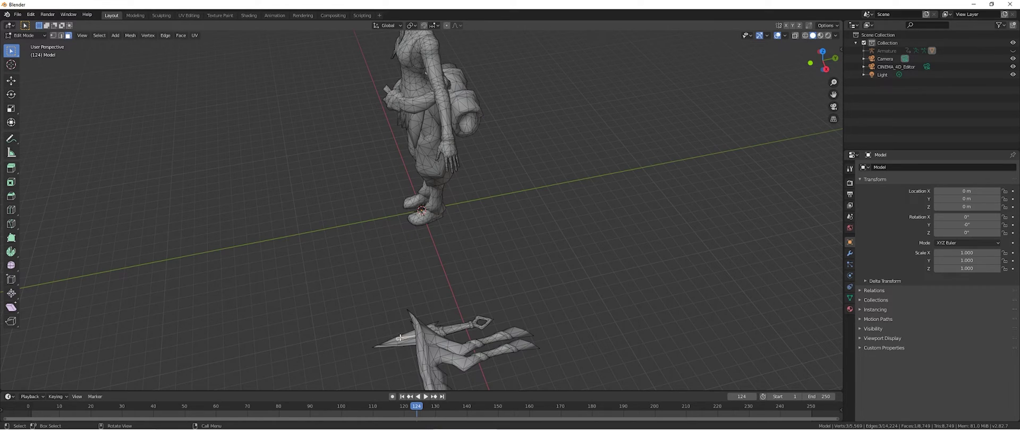
pyautogui.hotkey('ctrl', 'l')
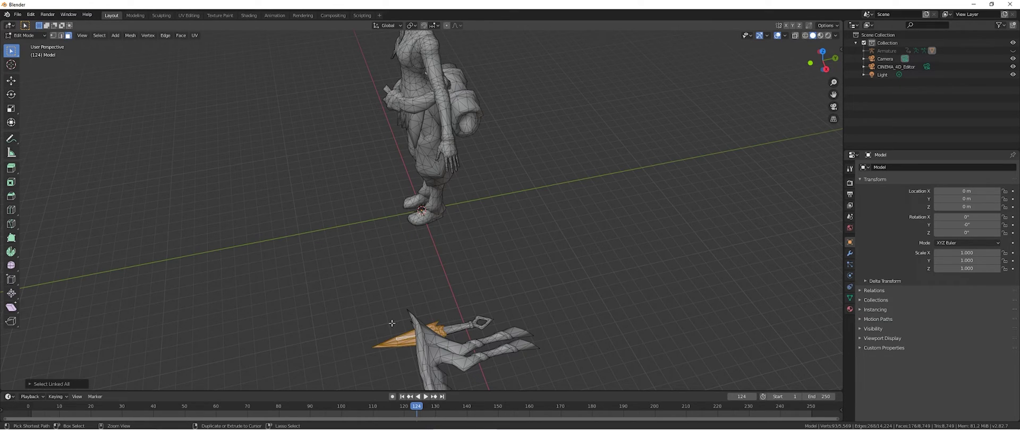
pyautogui.keyDown('shift'); pyautogui.click(455, 329); pyautogui.keyUp('shift')
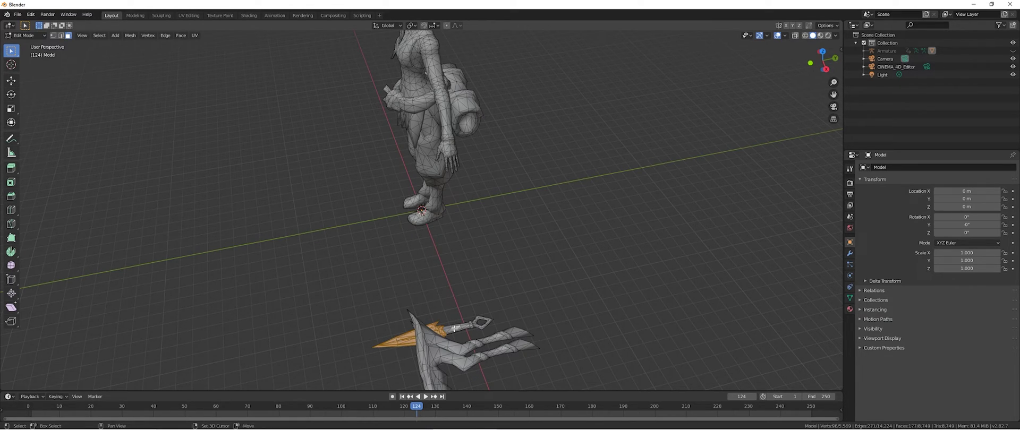
pyautogui.hotkey('ctrl', 'l')
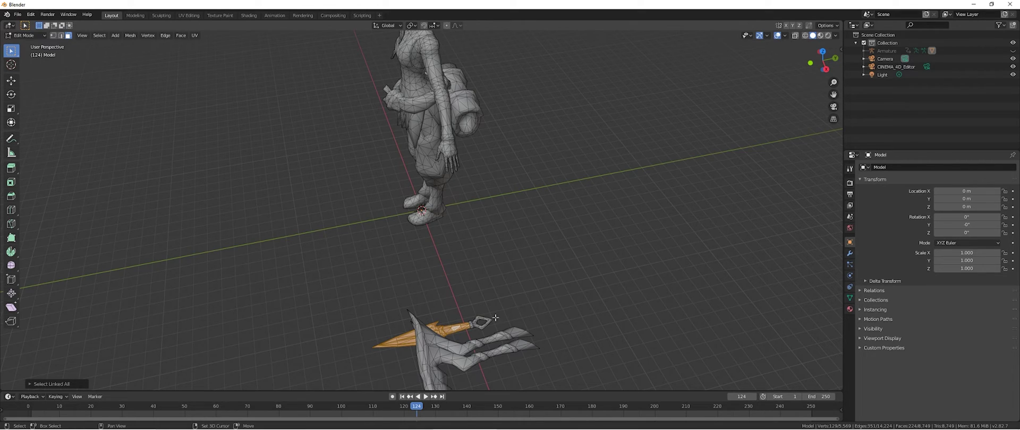
pyautogui.keyDown('shift'); pyautogui.click(473, 325); pyautogui.keyUp('shift')
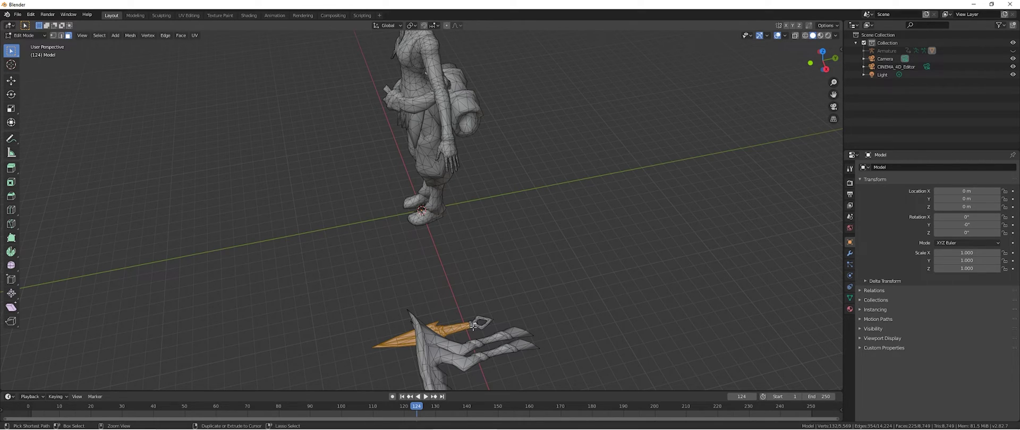
pyautogui.hotkey('ctrl', 'l')
pyautogui.moveTo(473, 325); pyautogui.dragTo(478, 264, button='middle')
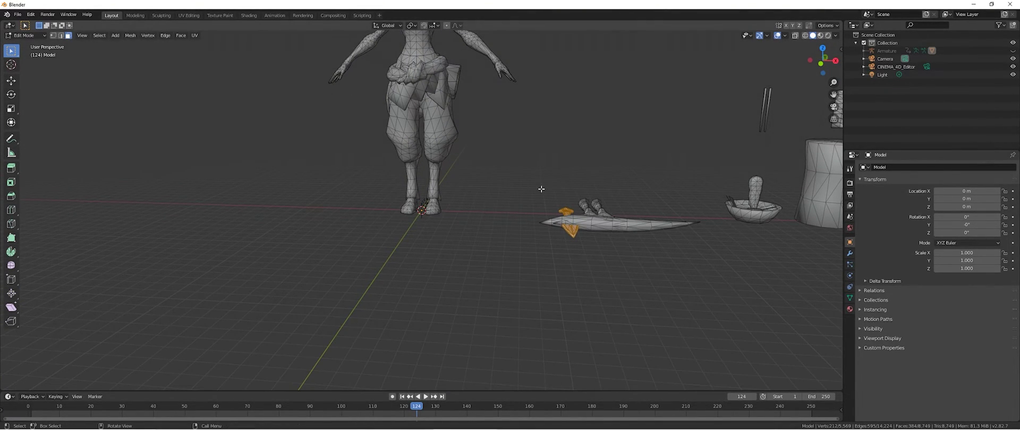
# - Separate the selected blade faces into a new object and inspect it
pyautogui.press('p')
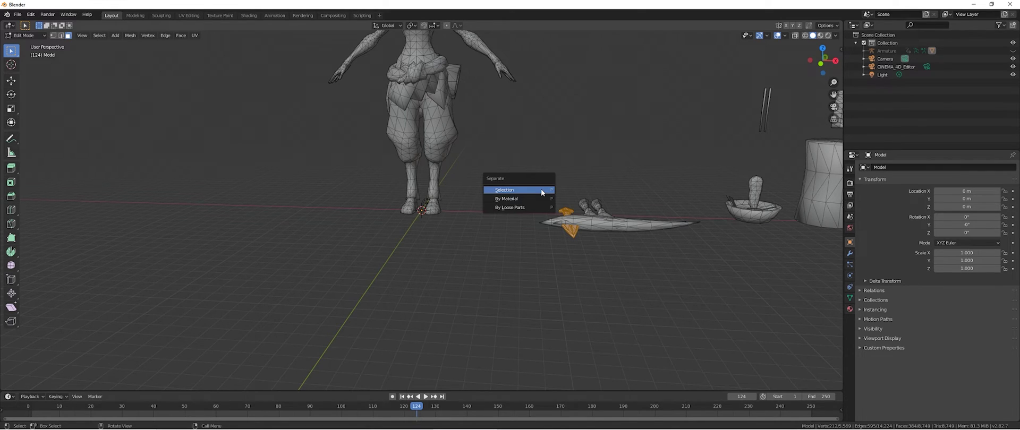
pyautogui.click(541, 191)
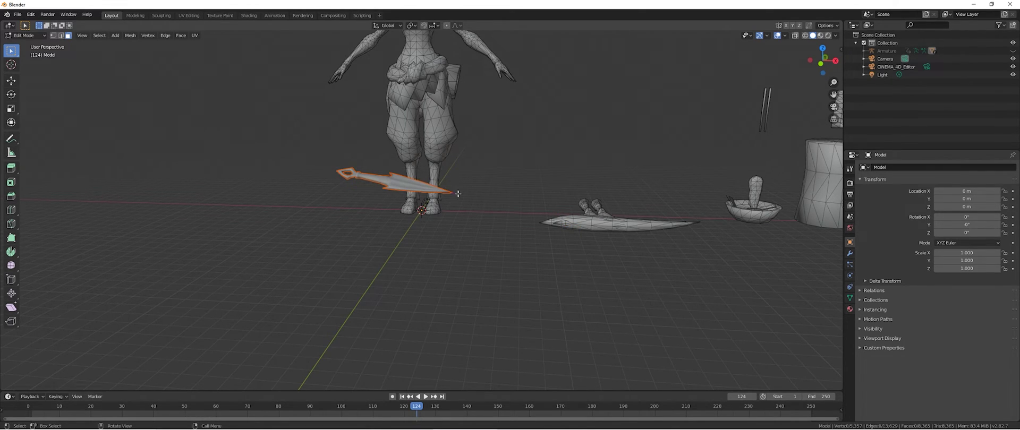
pyautogui.scroll(-3, 499, 186)
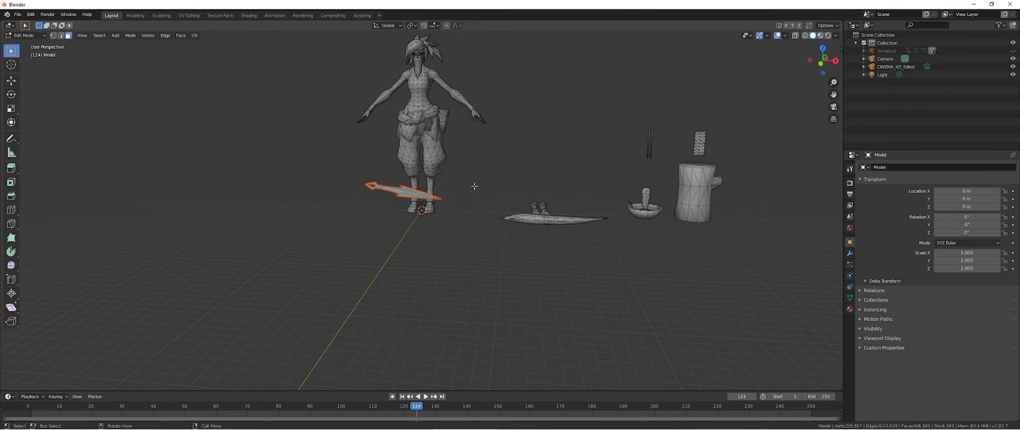
pyautogui.moveTo(513, 187); pyautogui.dragTo(489, 183, button='middle')
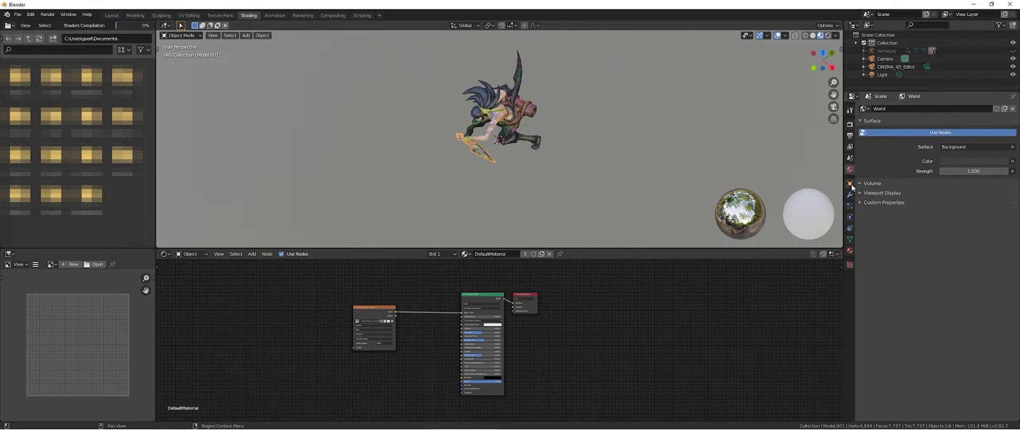
# - Create a new material slot and material for the weapon, with an Image Texture node
pyautogui.click(850, 251)
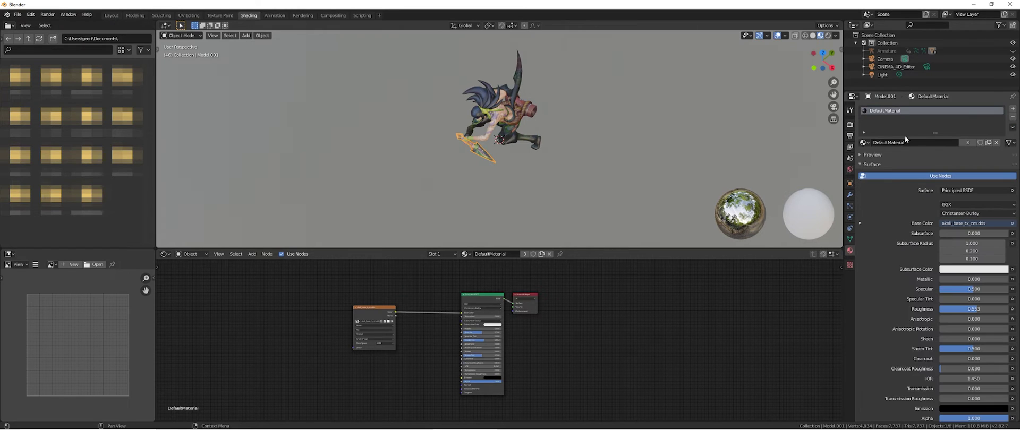
pyautogui.click(1012, 110)
pyautogui.click(885, 157)
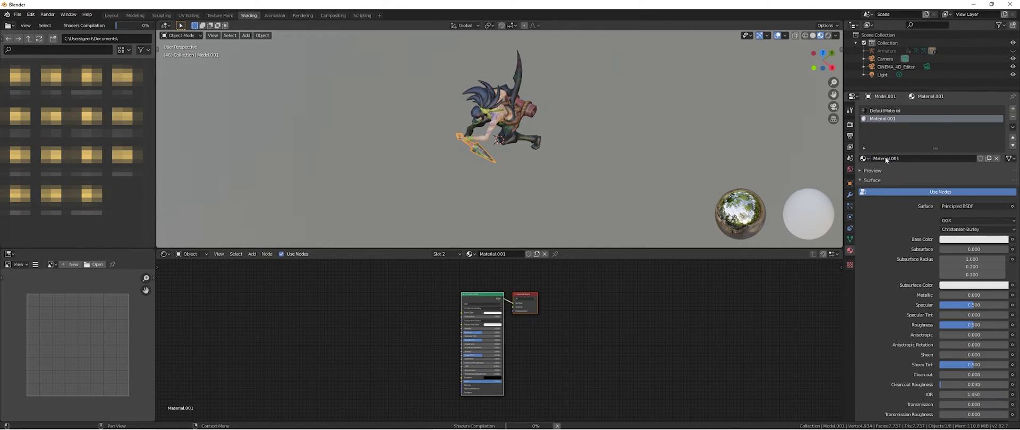
pyautogui.click(253, 254)
pyautogui.moveTo(266, 274)
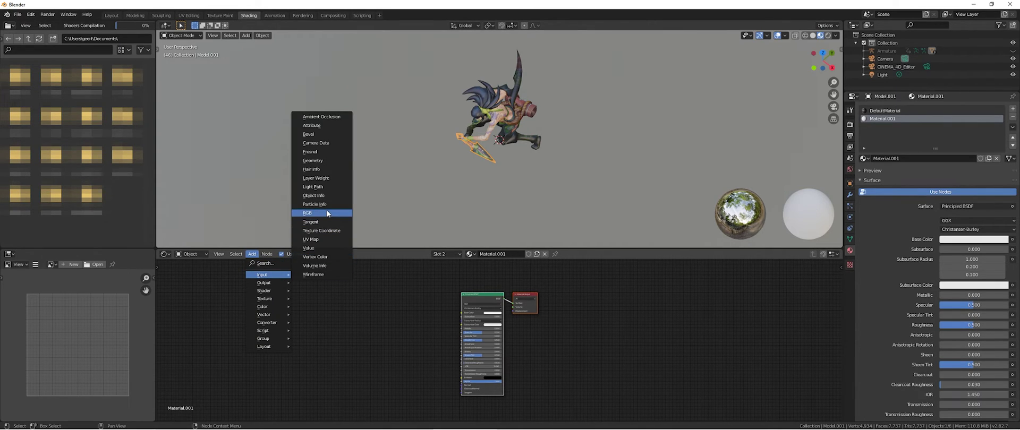
pyautogui.moveTo(272, 301)
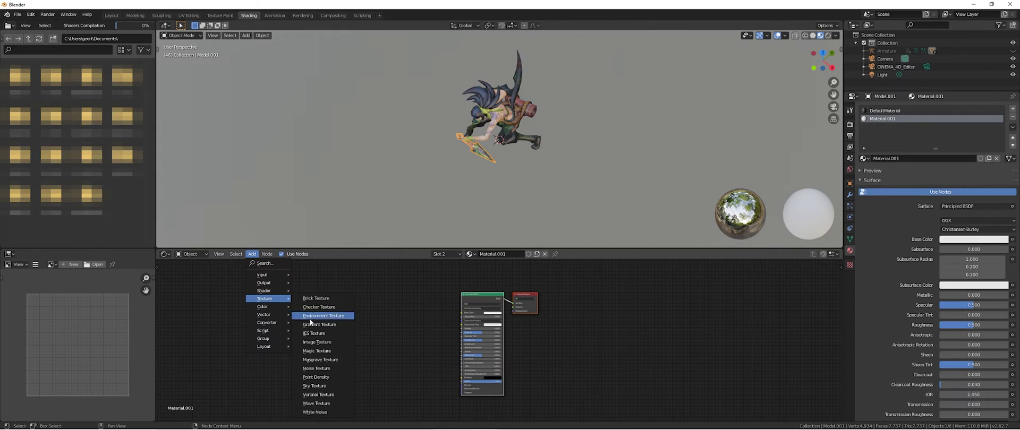
pyautogui.click(317, 342)
pyautogui.click(355, 307)
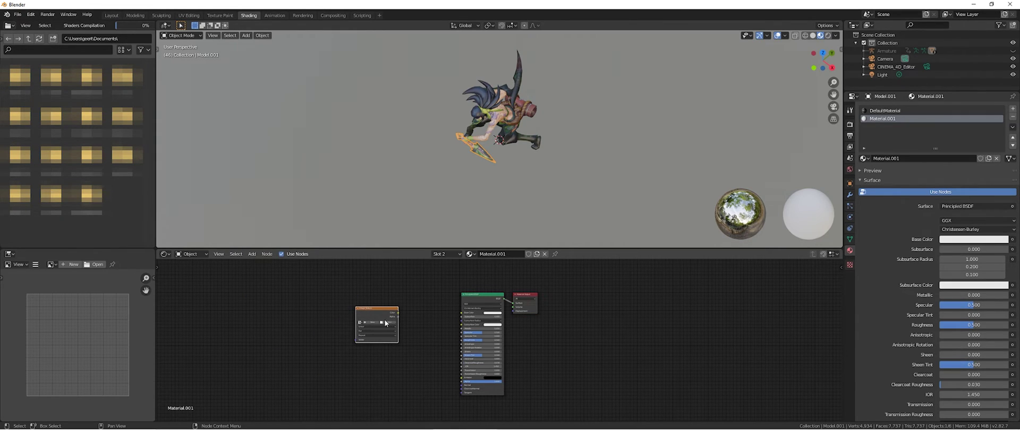
# - Load akali_base_weapon_tx_cm.dds into the texture node and link its Color to Base Color
pyautogui.click(389, 323)
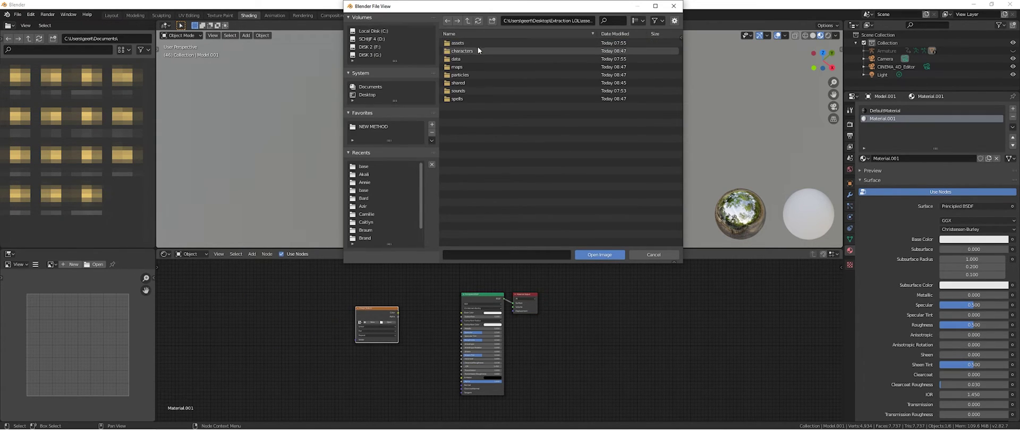
pyautogui.click(479, 49)
pyautogui.doubleClick(471, 59)
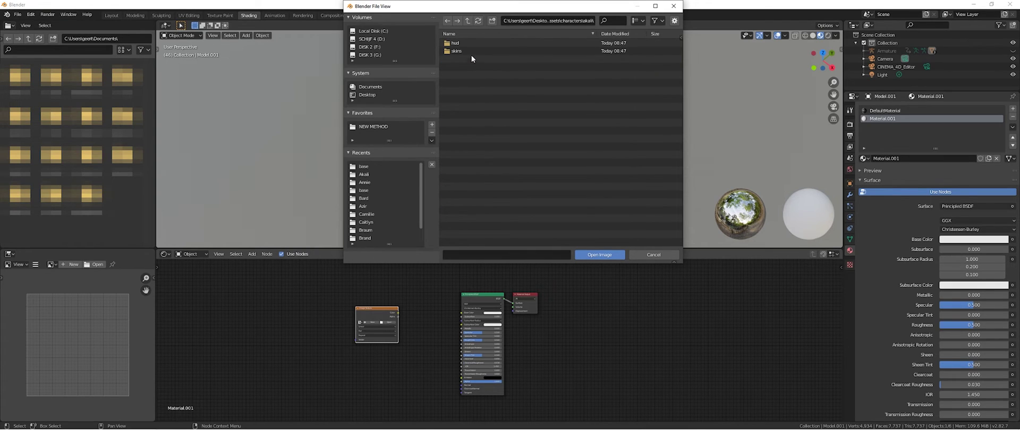
pyautogui.click(468, 51)
pyautogui.doubleClick(468, 50)
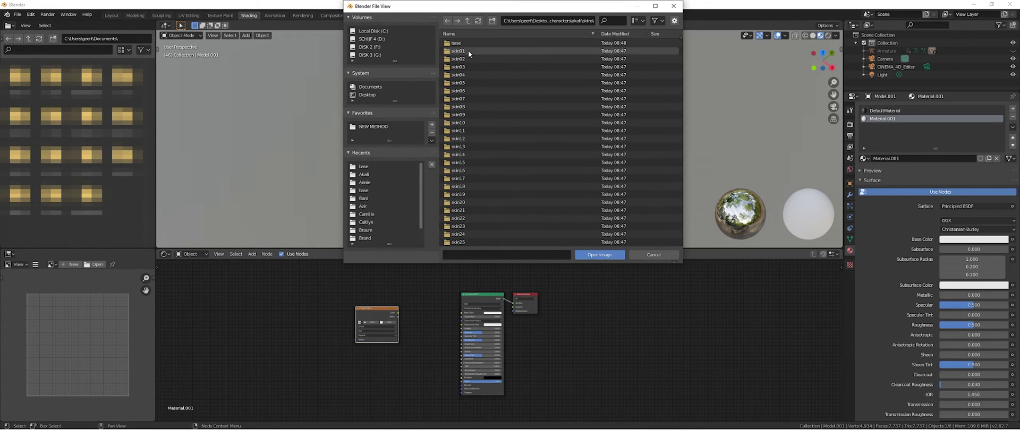
pyautogui.doubleClick(477, 43)
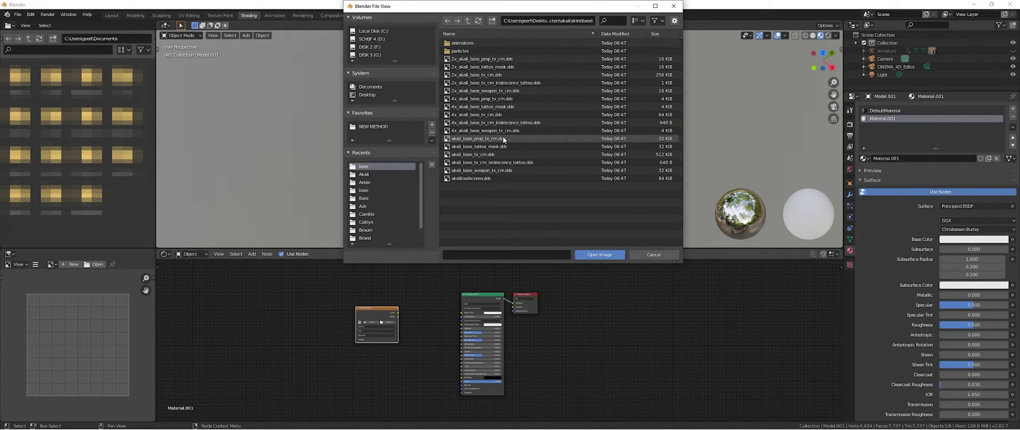
pyautogui.doubleClick(510, 170)
pyautogui.moveTo(398, 313); pyautogui.dragTo(462, 313)
pyautogui.click(616, 290)
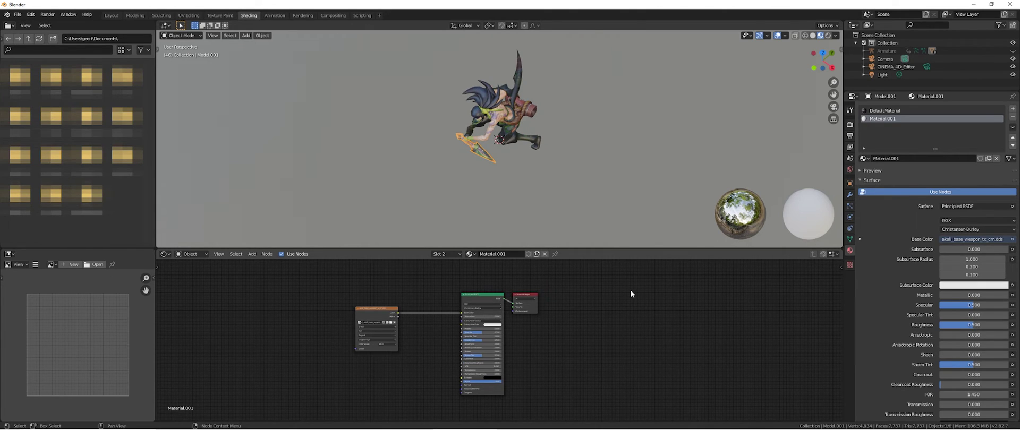
# - Remove the weapon's DefaultMaterial slot, then check the character body in the viewport
pyautogui.click(887, 110)
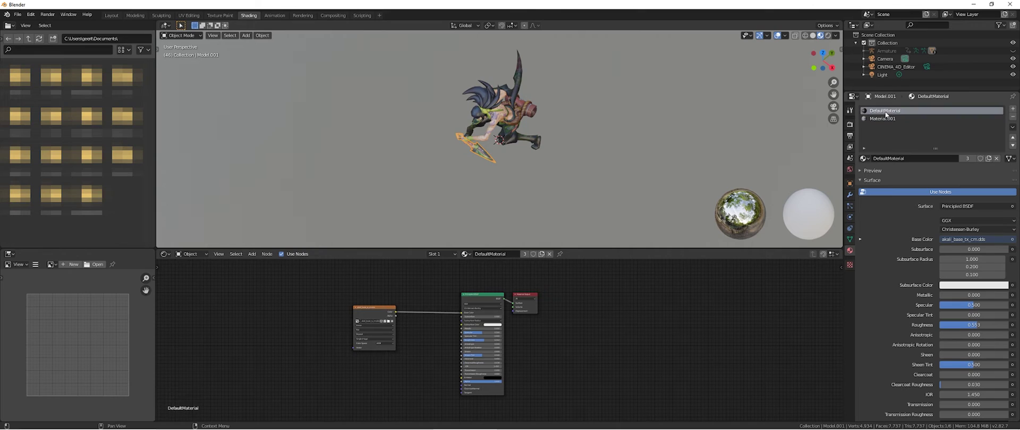
pyautogui.click(1013, 117)
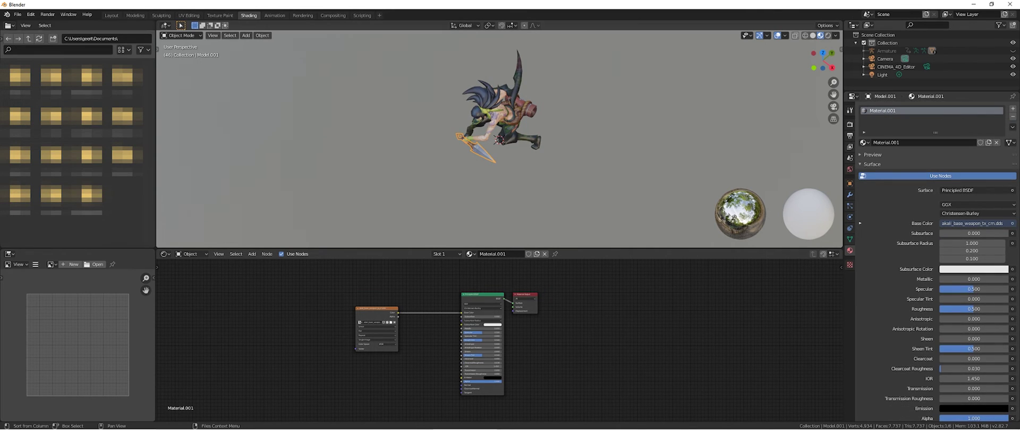
pyautogui.click(522, 78)
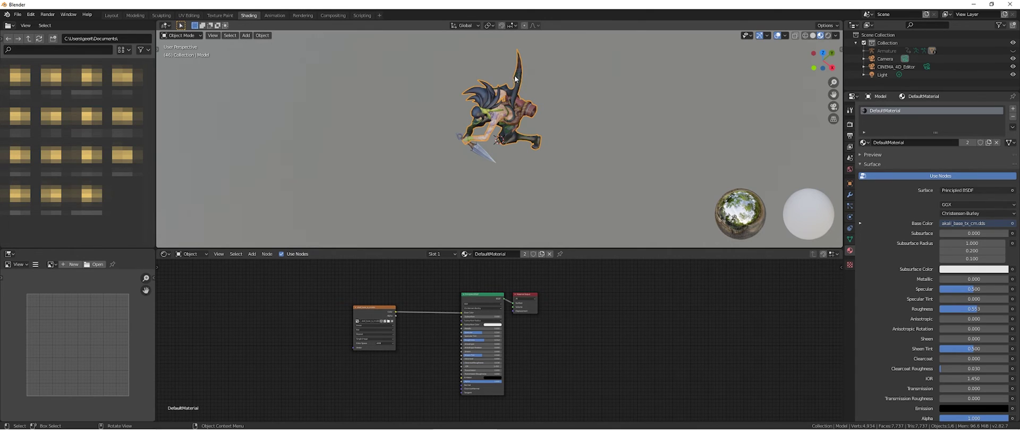
pyautogui.rightClick(551, 86)
pyautogui.moveTo(555, 79); pyautogui.dragTo(630, 92, button='middle')
pyautogui.click(538, 102)
pyautogui.click(590, 70)
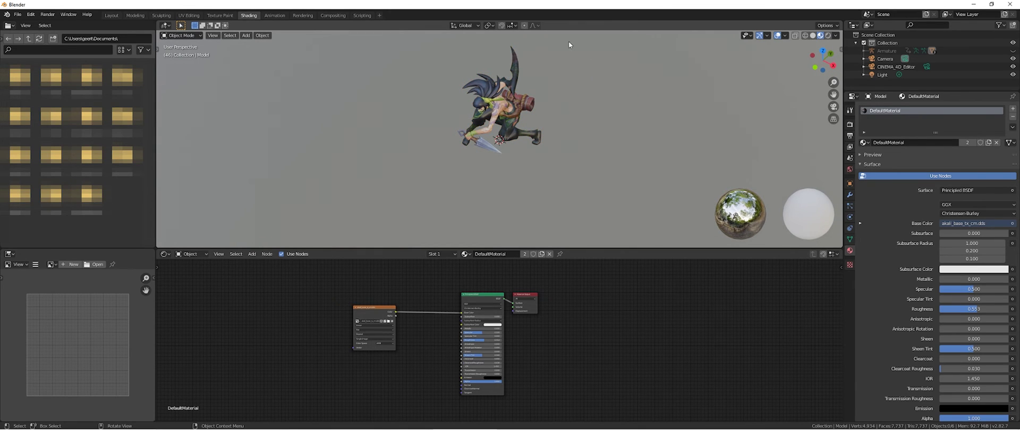
# - Separate the linked scythe faces from the character mesh into their own object
pyautogui.click(111, 15)
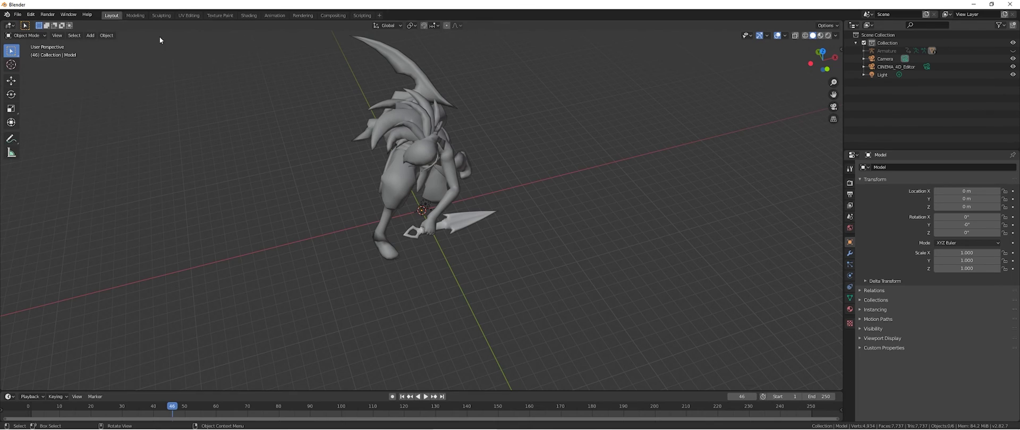
pyautogui.click(419, 91)
pyautogui.press('Tab')
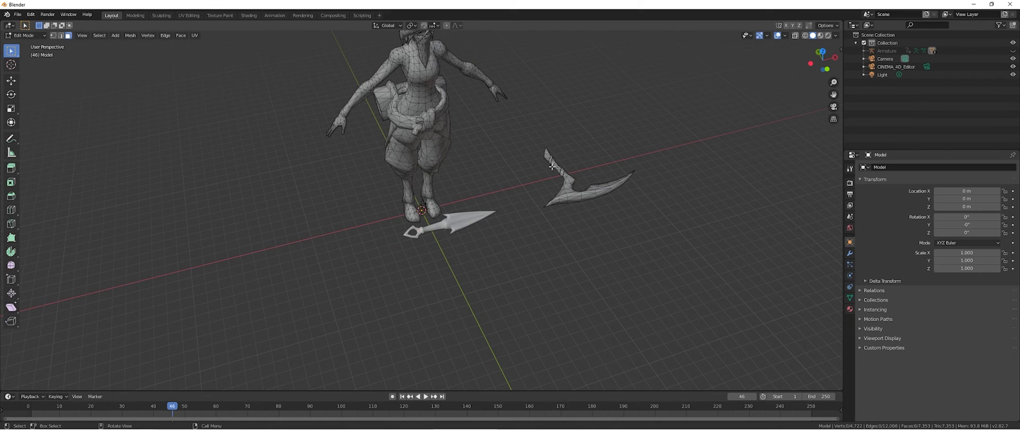
pyautogui.moveTo(530, 126); pyautogui.dragTo(653, 227)
pyautogui.hotkey('ctrl', 'l')
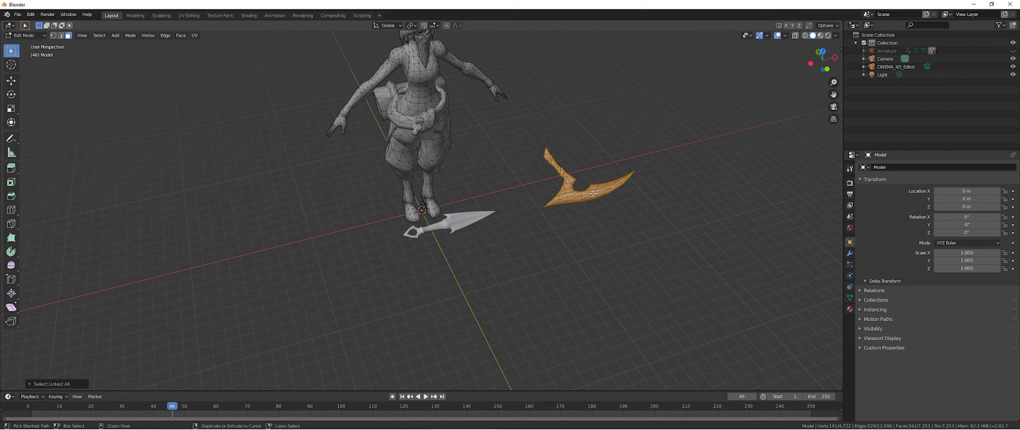
pyautogui.press('p')
pyautogui.click(592, 193)
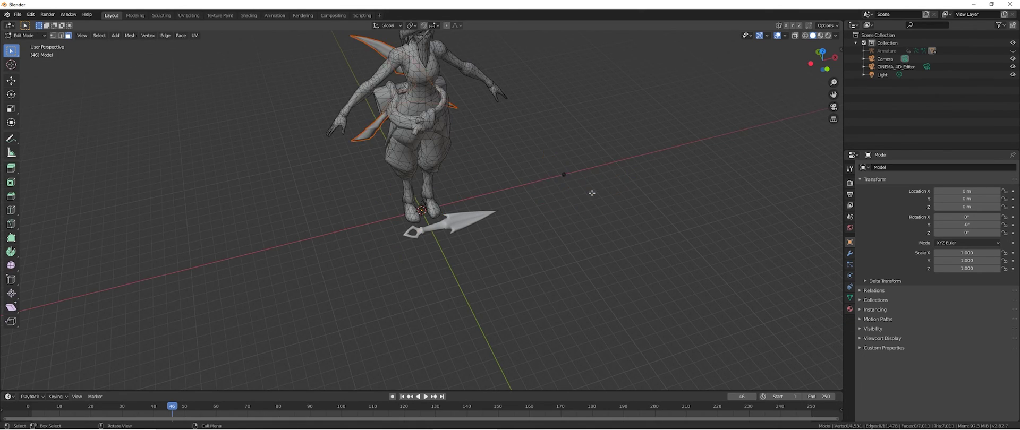
pyautogui.press('Tab')
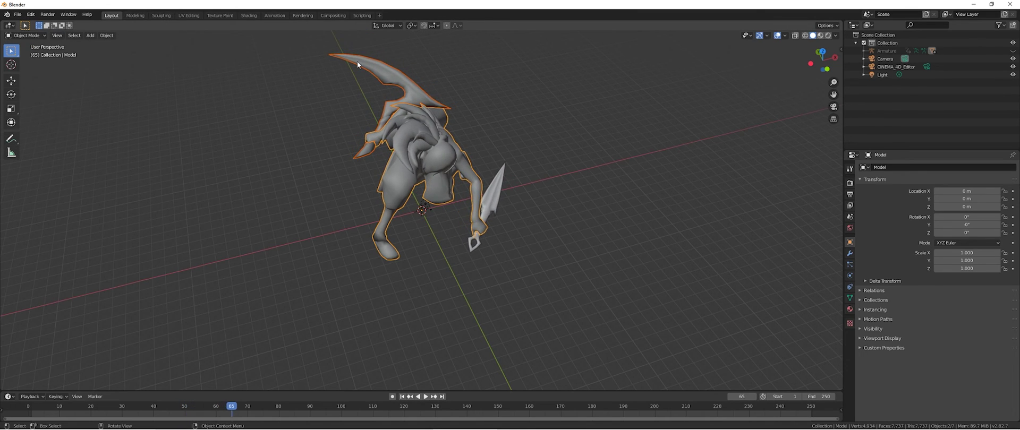
# - Assign the existing Material.001 to the separated scythe in the Shading workspace
pyautogui.click(273, 16)
pyautogui.click(248, 15)
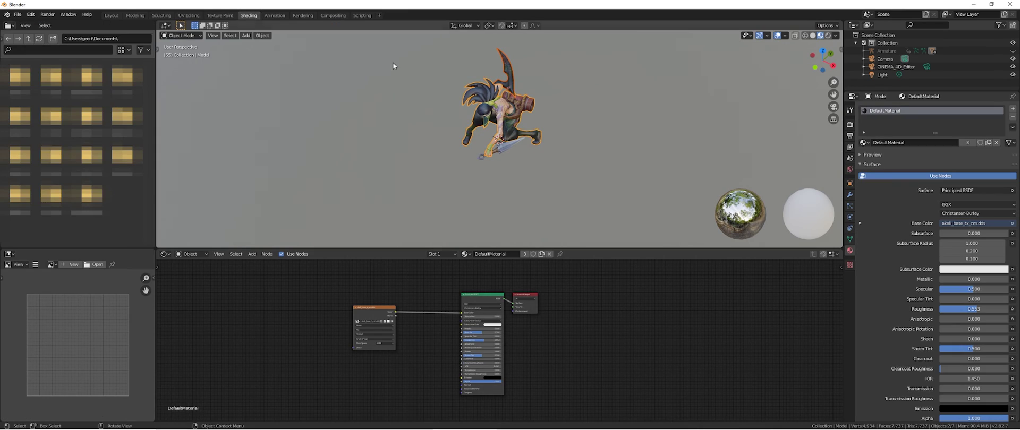
pyautogui.click(509, 73)
pyautogui.click(863, 142)
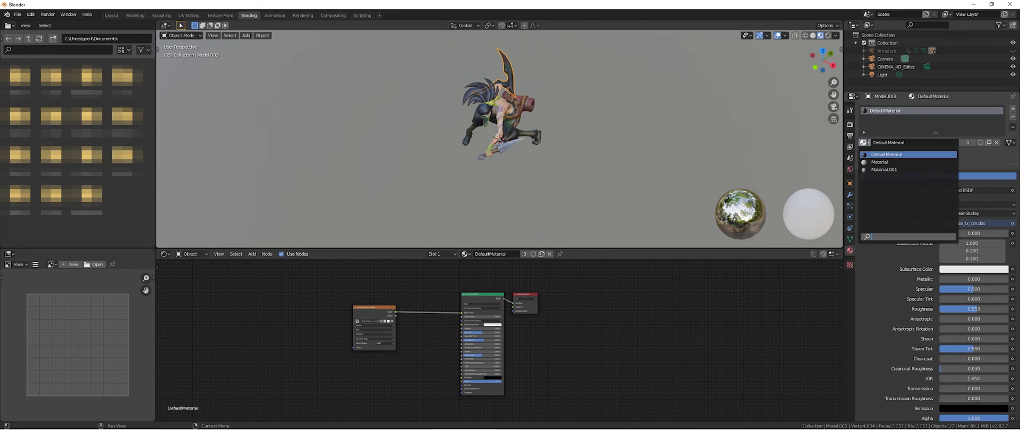
pyautogui.click(890, 169)
# - Play the character animation, pausing once to orbit around the textured model
pyautogui.press('space')
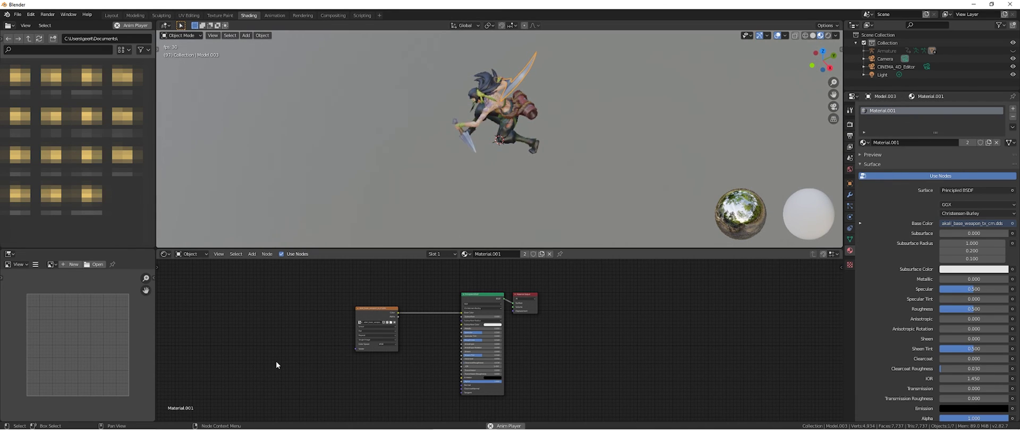
pyautogui.press('space')
pyautogui.moveTo(437, 211); pyautogui.dragTo(512, 175, button='middle')
pyautogui.press('space')
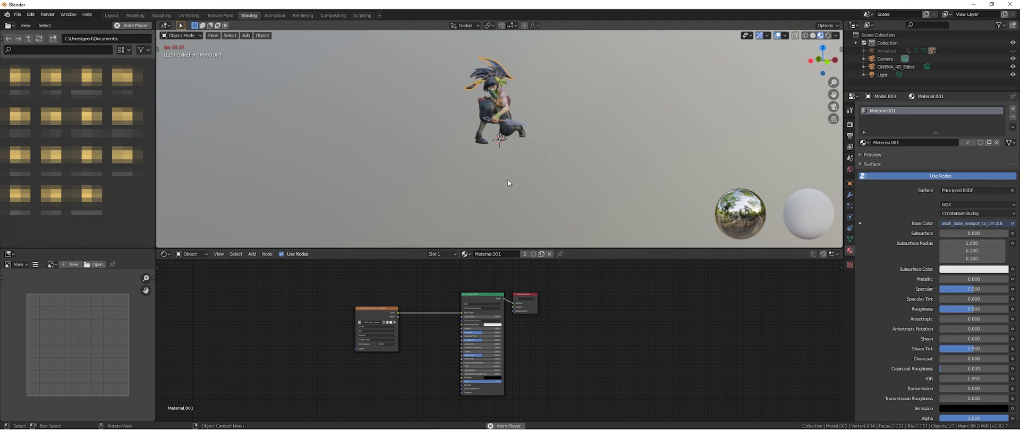